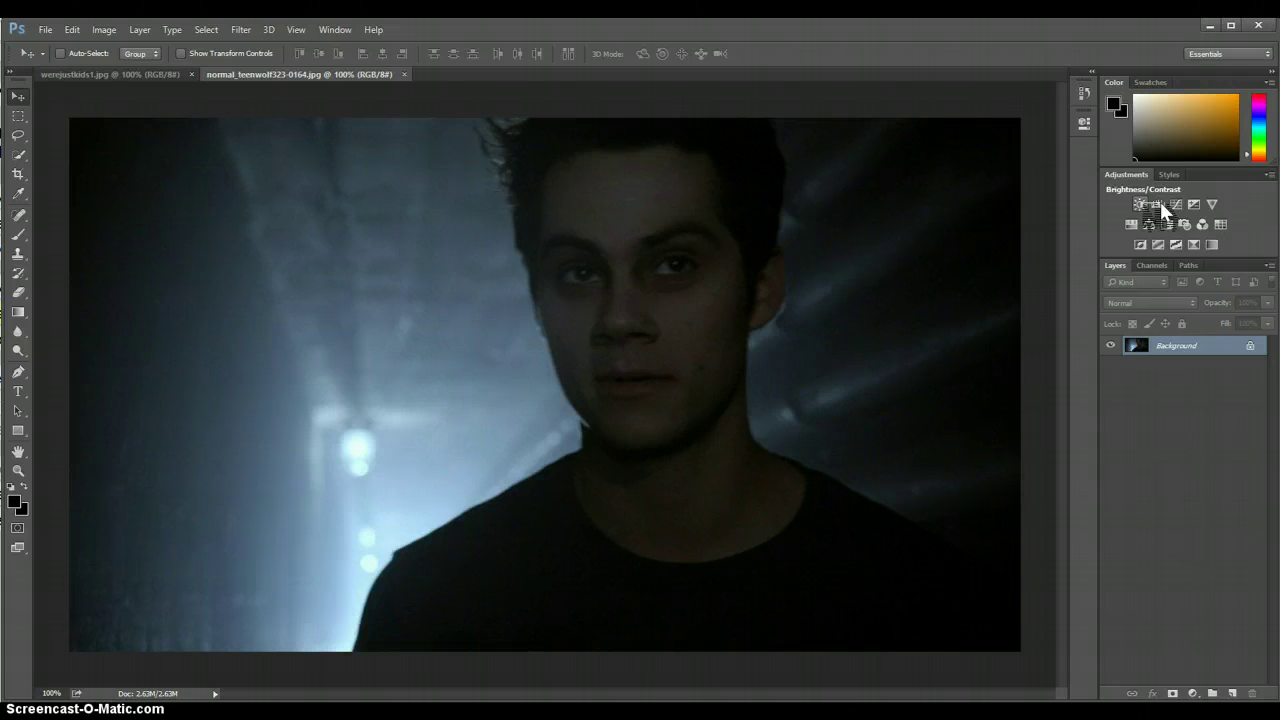
Step: Add a Brightness/Contrast adjustment layer and raise the brightness to 48
{"action": "left_click", "coordinate": [1161, 205]}
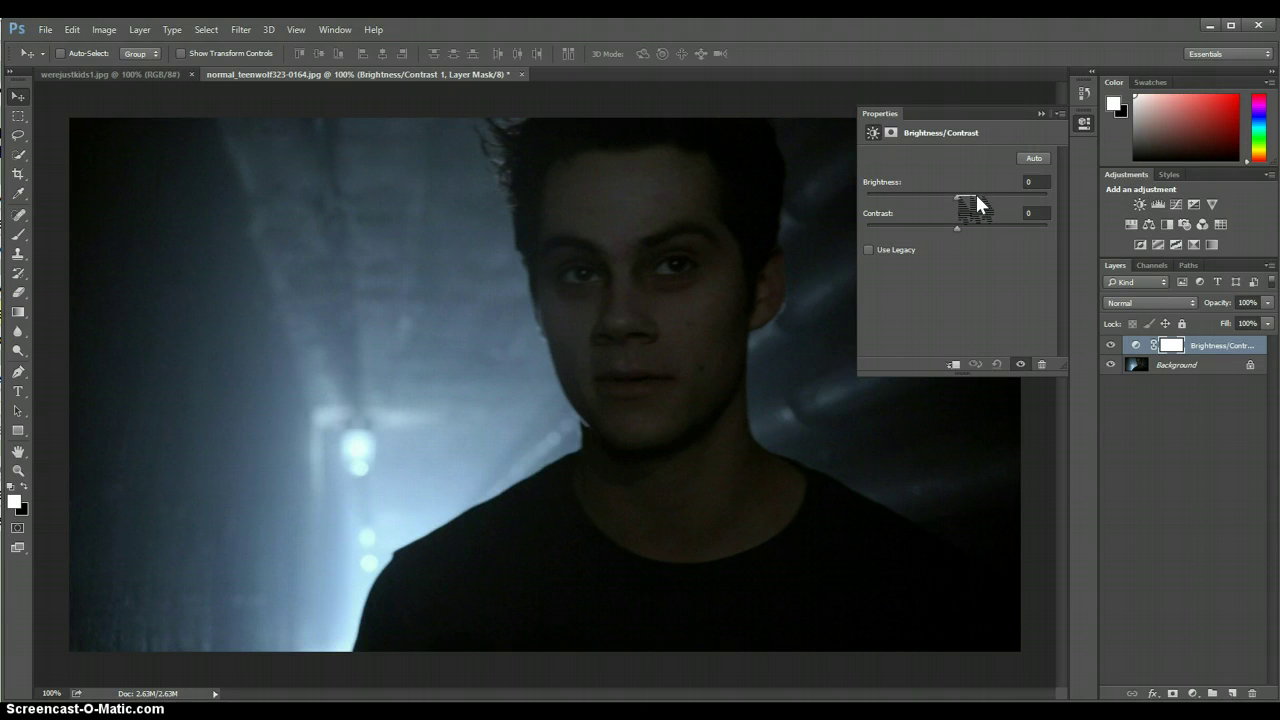
{"action": "left_click", "coordinate": [975, 194]}
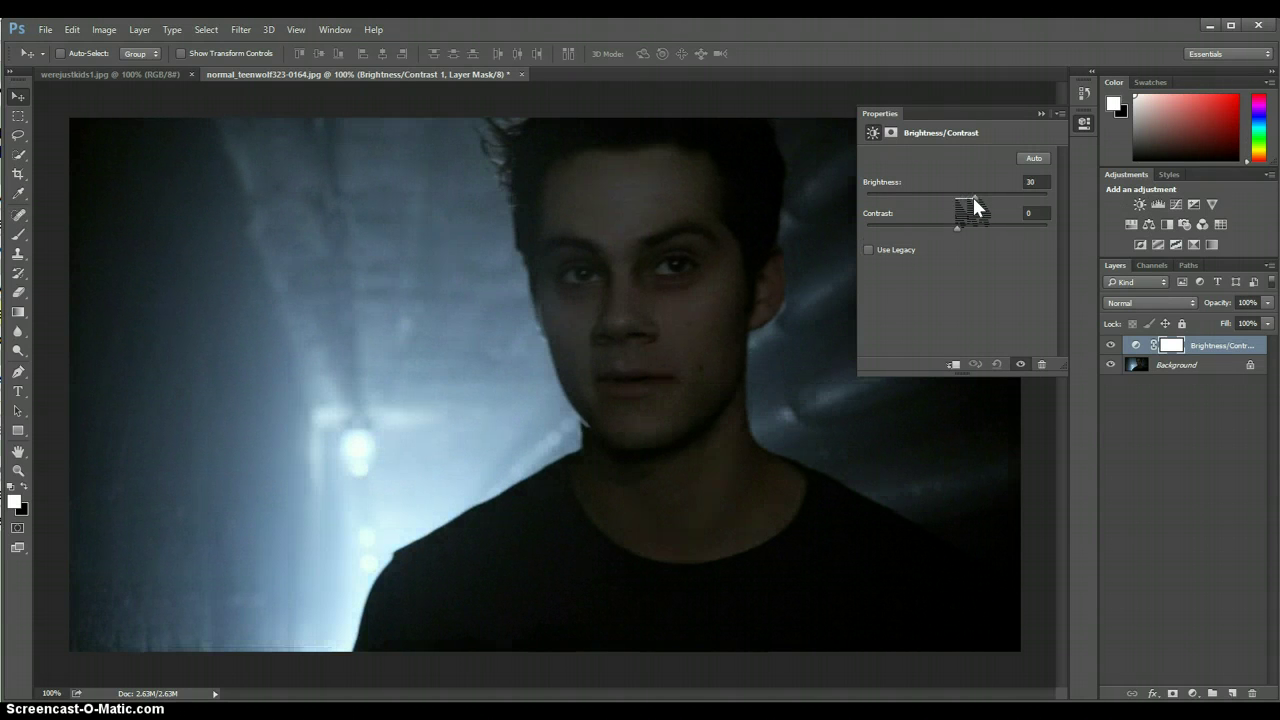
{"action": "left_click", "coordinate": [972, 194]}
{"action": "left_click_drag", "start_coordinate": [972, 194], "coordinate": [1002, 200]}
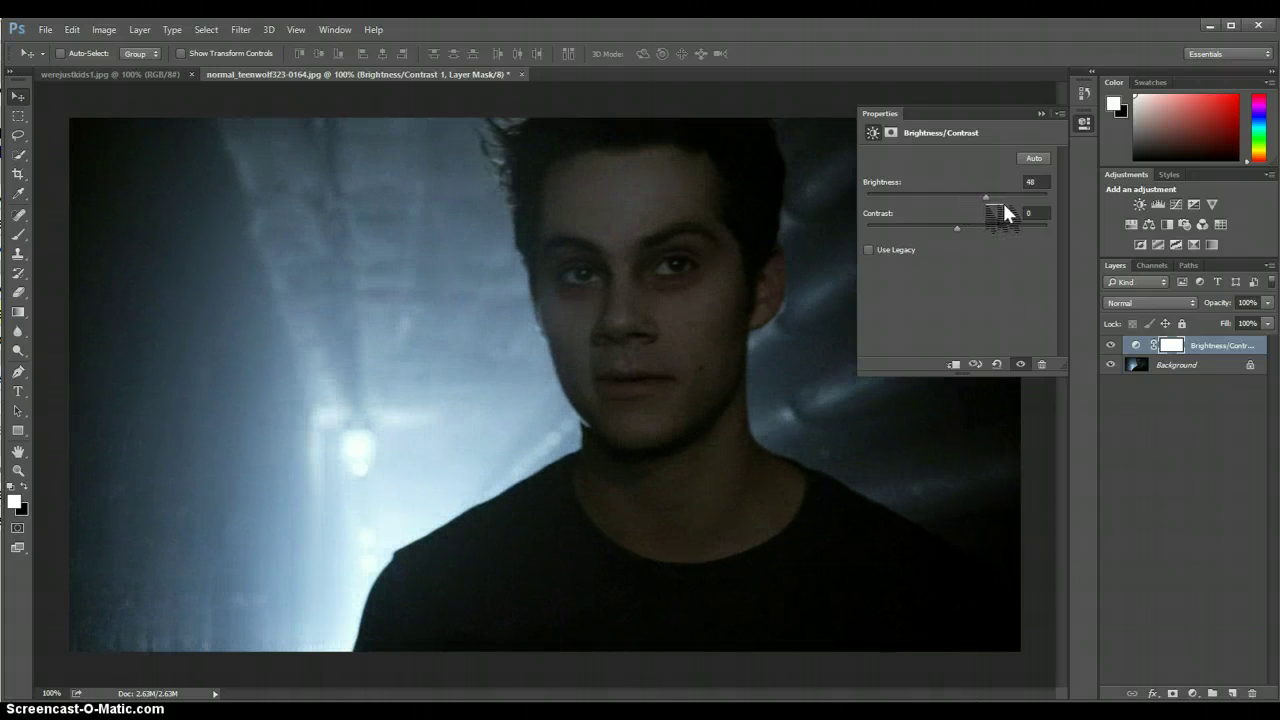
Step: Add a Curves adjustment layer and bend the RGB curve slightly upward near its highlight end to lighten the image
{"action": "left_click", "coordinate": [1192, 207]}
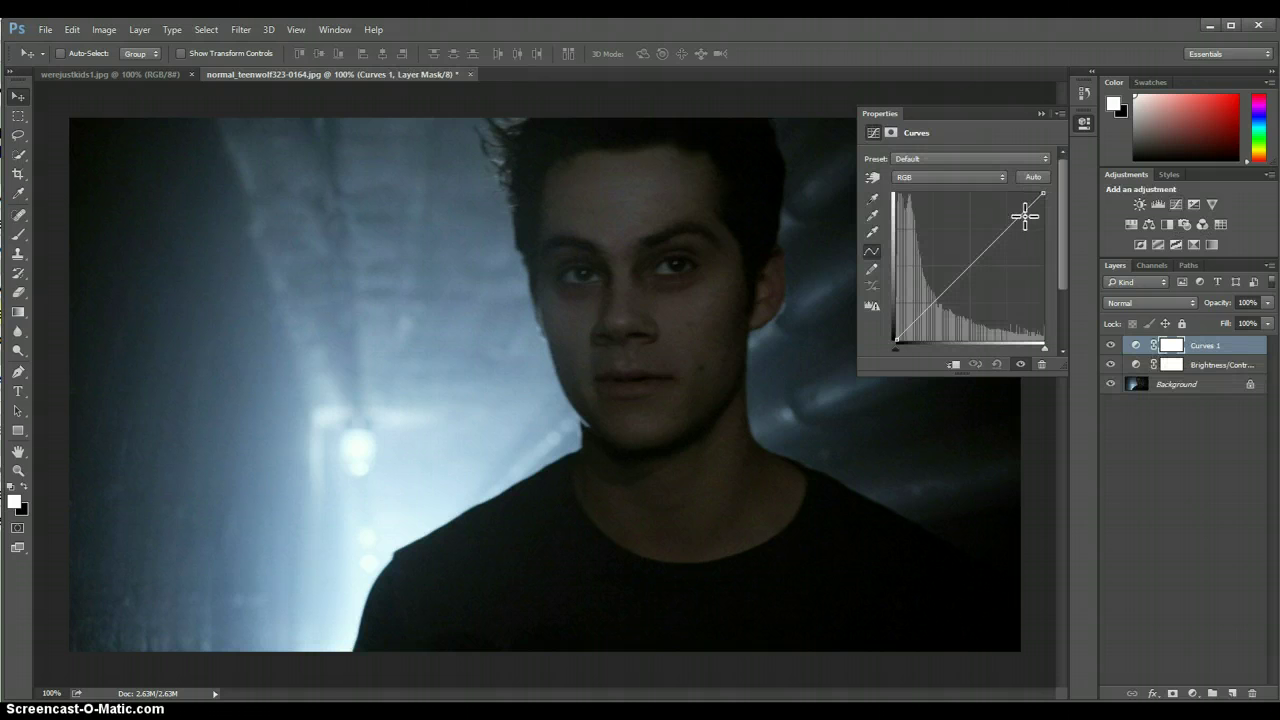
{"action": "left_click_drag", "start_coordinate": [1023, 214], "coordinate": [1016, 212]}
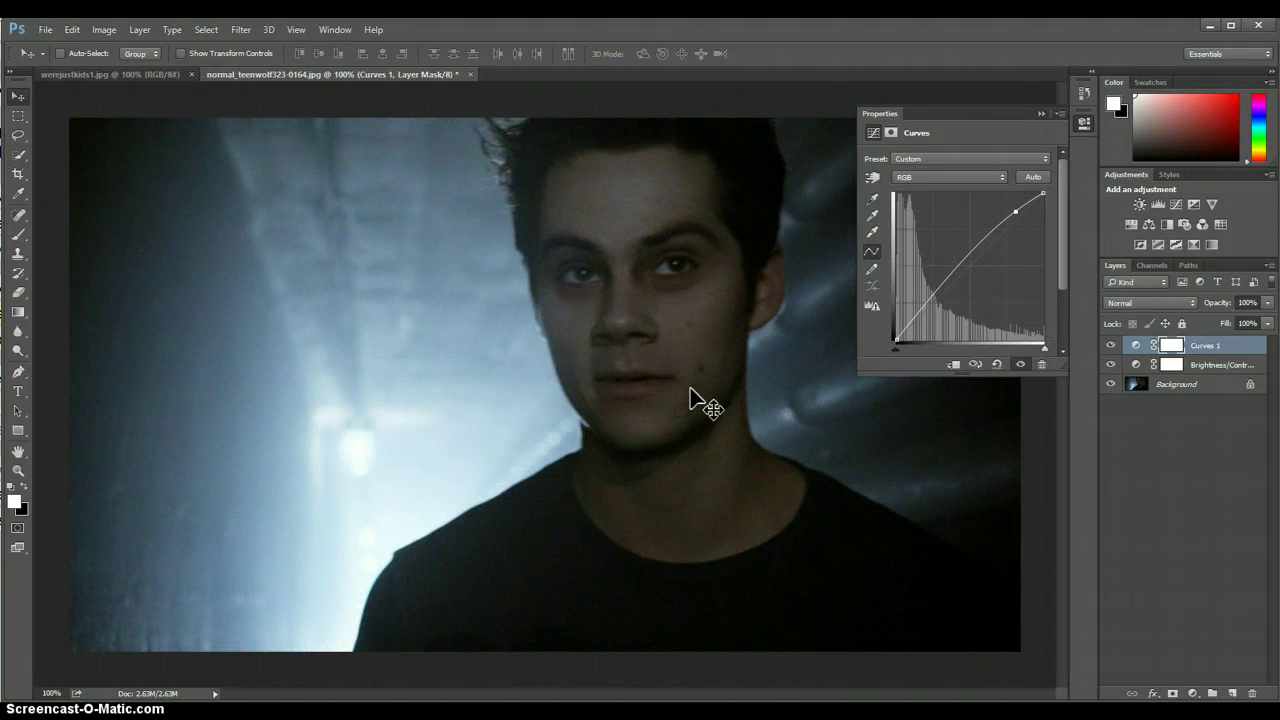
Step: Add a Color Balance adjustment layer and fine-tune the Cyan–Red balance of the midtones
{"action": "left_click", "coordinate": [1166, 225]}
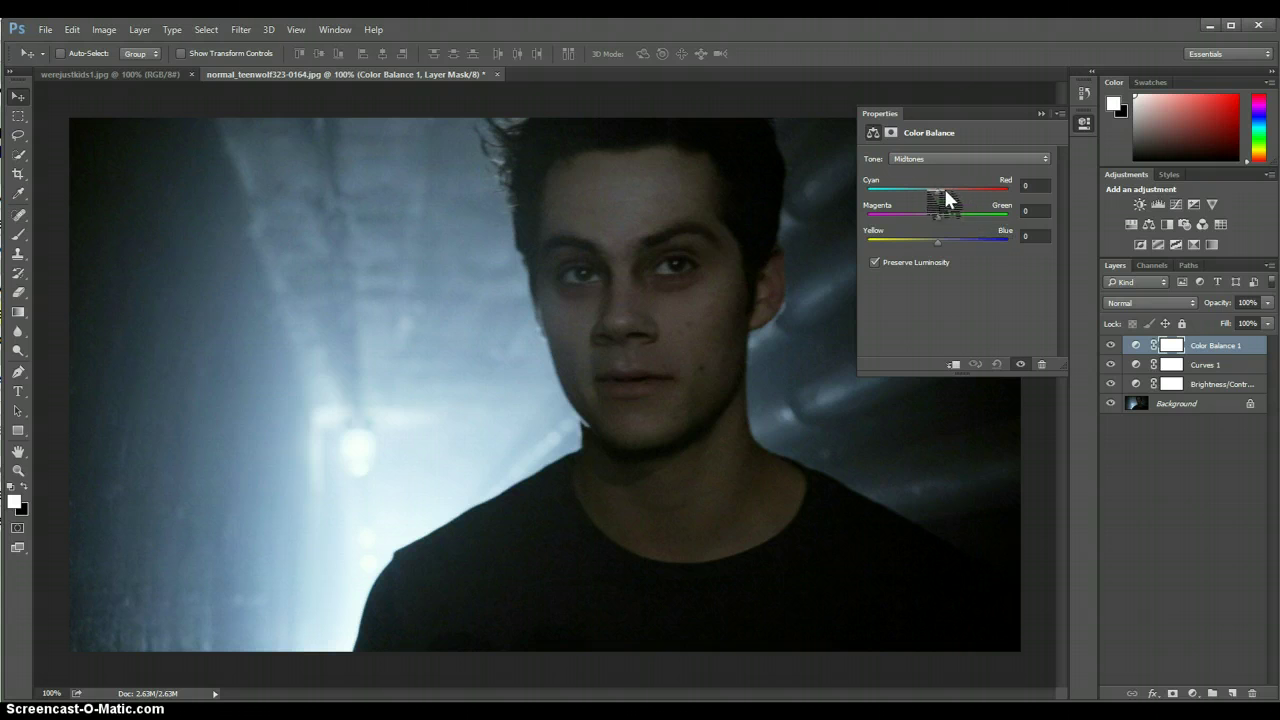
{"action": "left_click_drag", "start_coordinate": [952, 191], "coordinate": [952, 191]}
{"action": "key", "text": "Up"}
{"action": "key", "text": "Up"}
{"action": "key", "text": "Up"}
{"action": "key", "text": "Up"}
{"action": "key", "text": "Up"}
{"action": "key", "text": "Up"}
{"action": "key", "text": "Up"}
{"action": "key", "text": "Up"}
{"action": "key", "text": "Up"}
{"action": "key", "text": "Up"}
{"action": "key", "text": "Down"}
{"action": "key", "text": "Down"}
Step: Add a Black & White adjustment layer and set its Reds value to 46
{"action": "left_click", "coordinate": [1181, 228]}
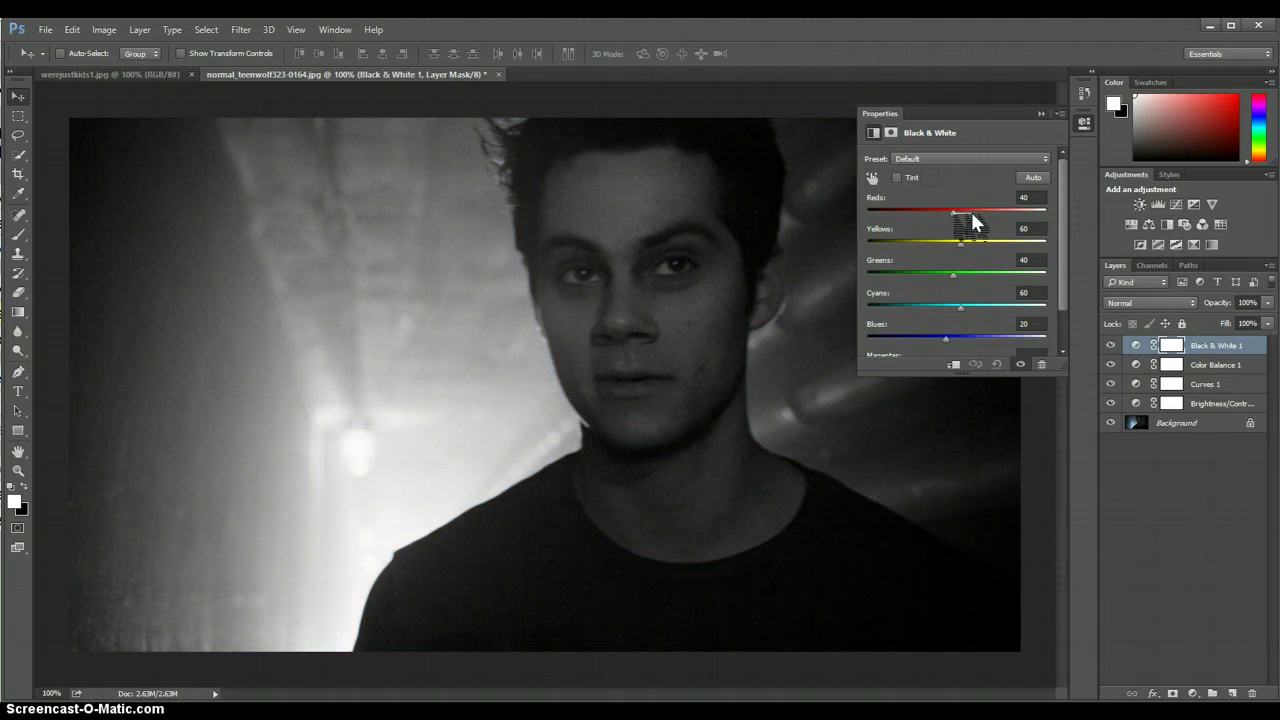
{"action": "left_click_drag", "start_coordinate": [953, 212], "coordinate": [929, 212]}
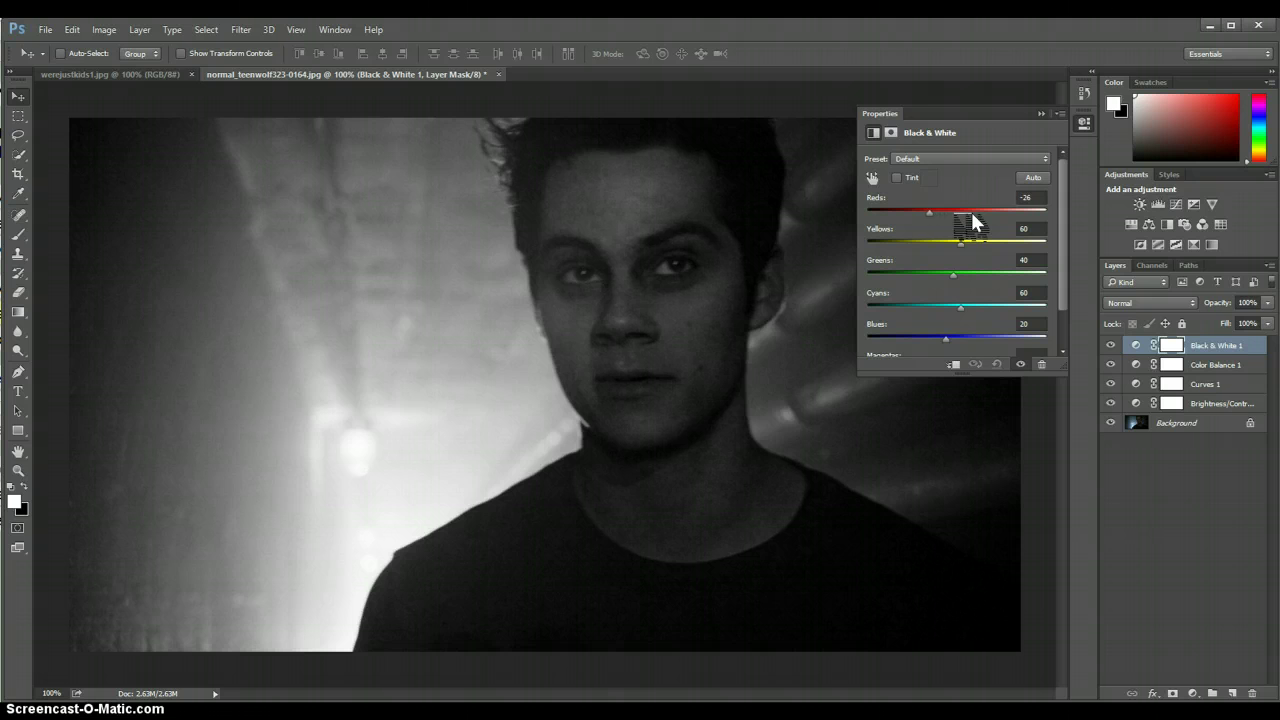
{"action": "left_click_drag", "start_coordinate": [946, 212], "coordinate": [941, 214]}
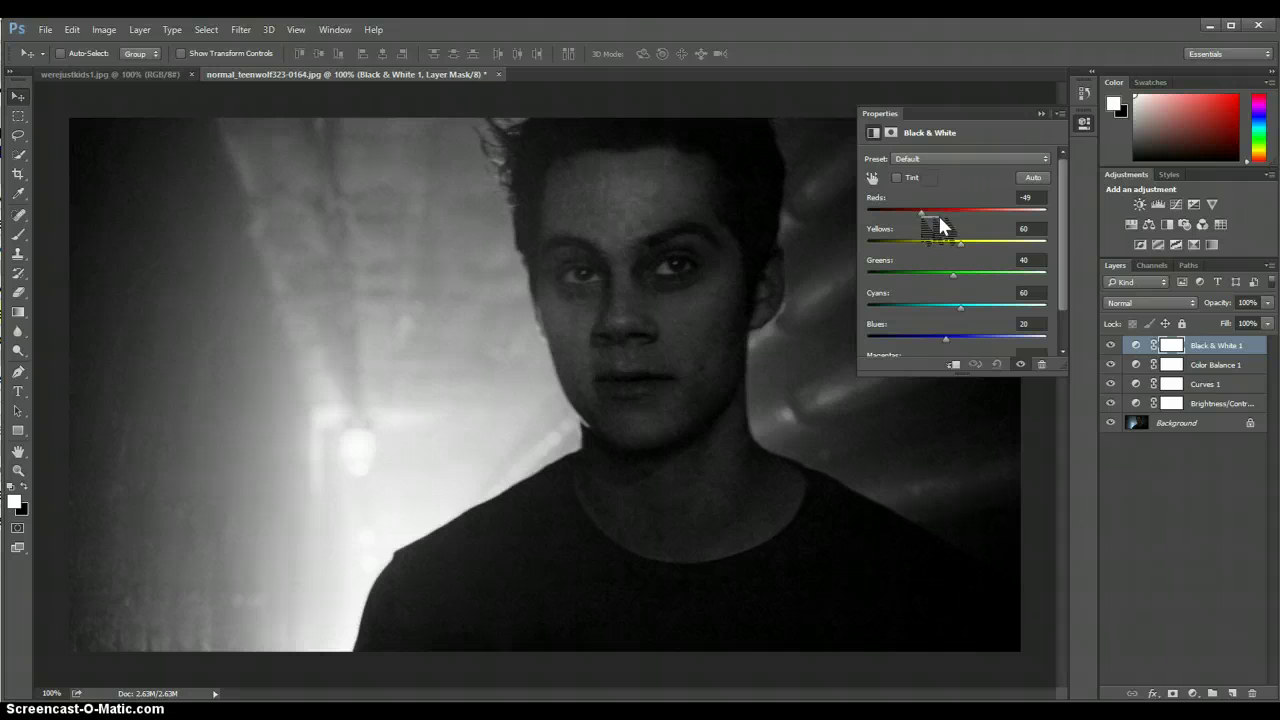
{"action": "mouse_move", "coordinate": [952, 214]}
{"action": "left_mouse_down"}
{"action": "mouse_move", "coordinate": [1004, 217]}
{"action": "mouse_move", "coordinate": [970, 232]}
{"action": "left_mouse_up"}
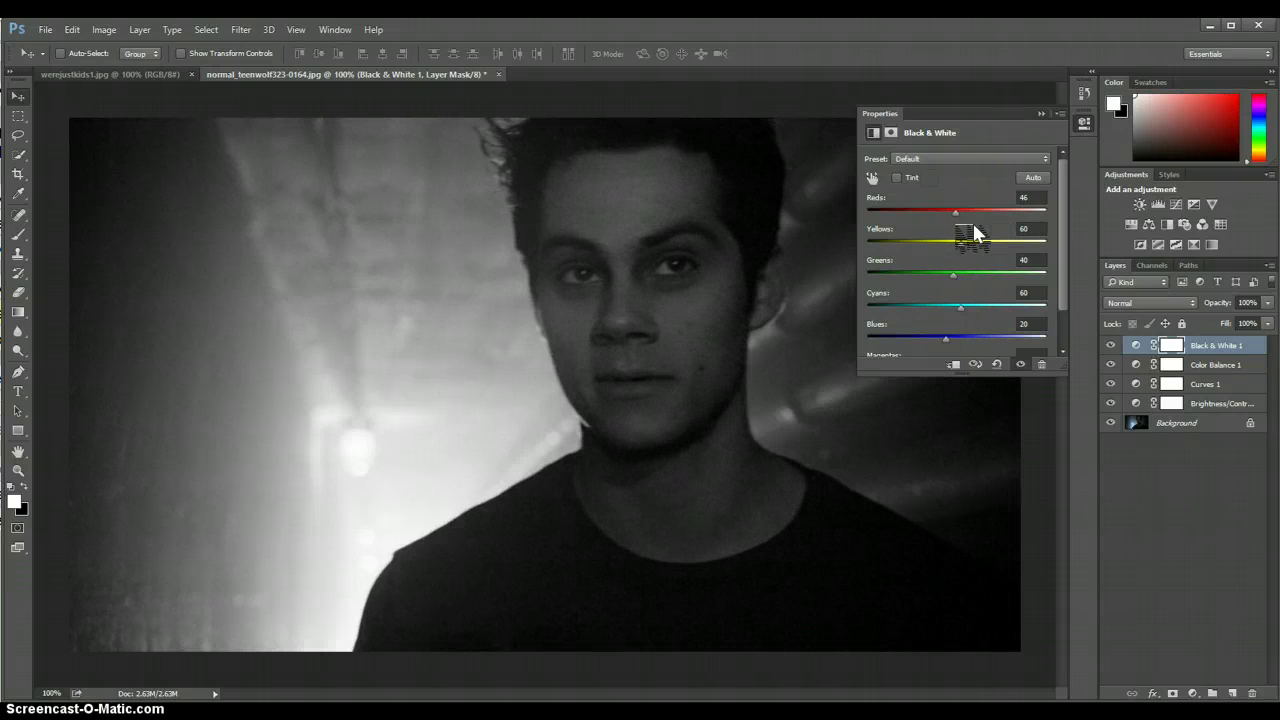
Step: Add a Photo Filter adjustment layer using Warming Filter (85) at 30% density and hide the layer
{"action": "left_click", "coordinate": [1203, 224]}
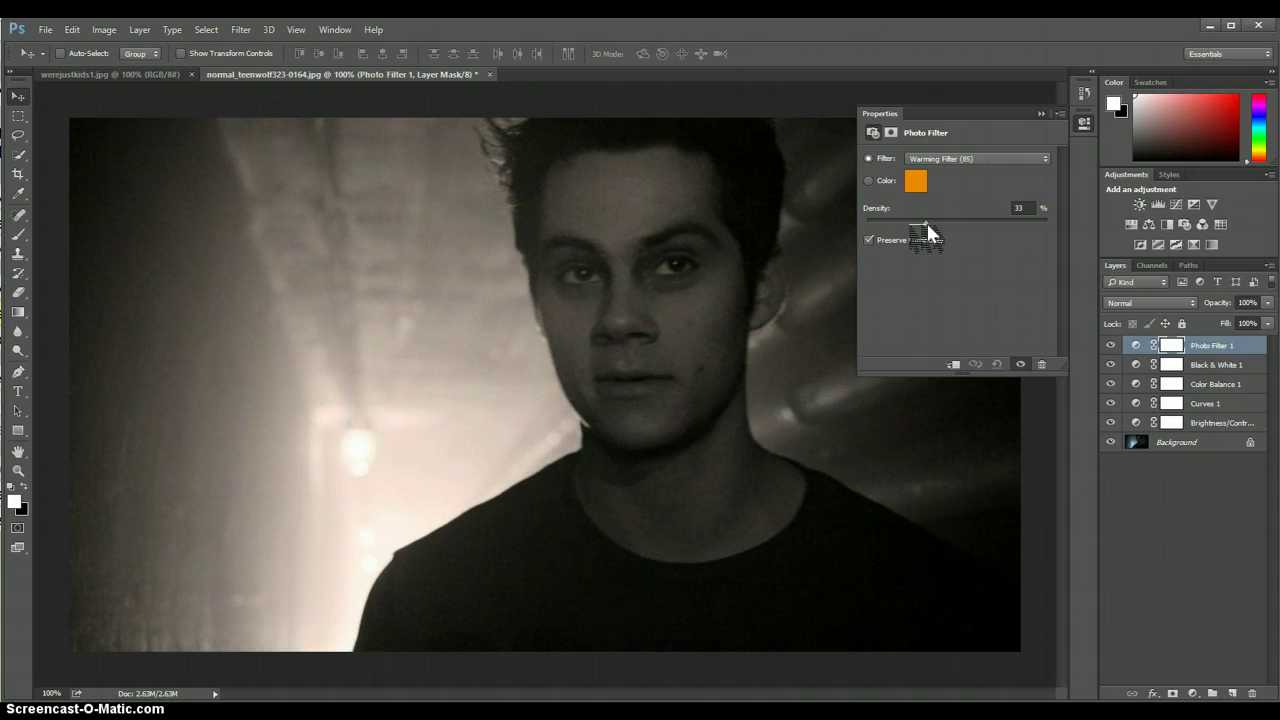
{"action": "left_click_drag", "start_coordinate": [925, 221], "coordinate": [937, 221]}
{"action": "left_click", "coordinate": [1111, 346]}
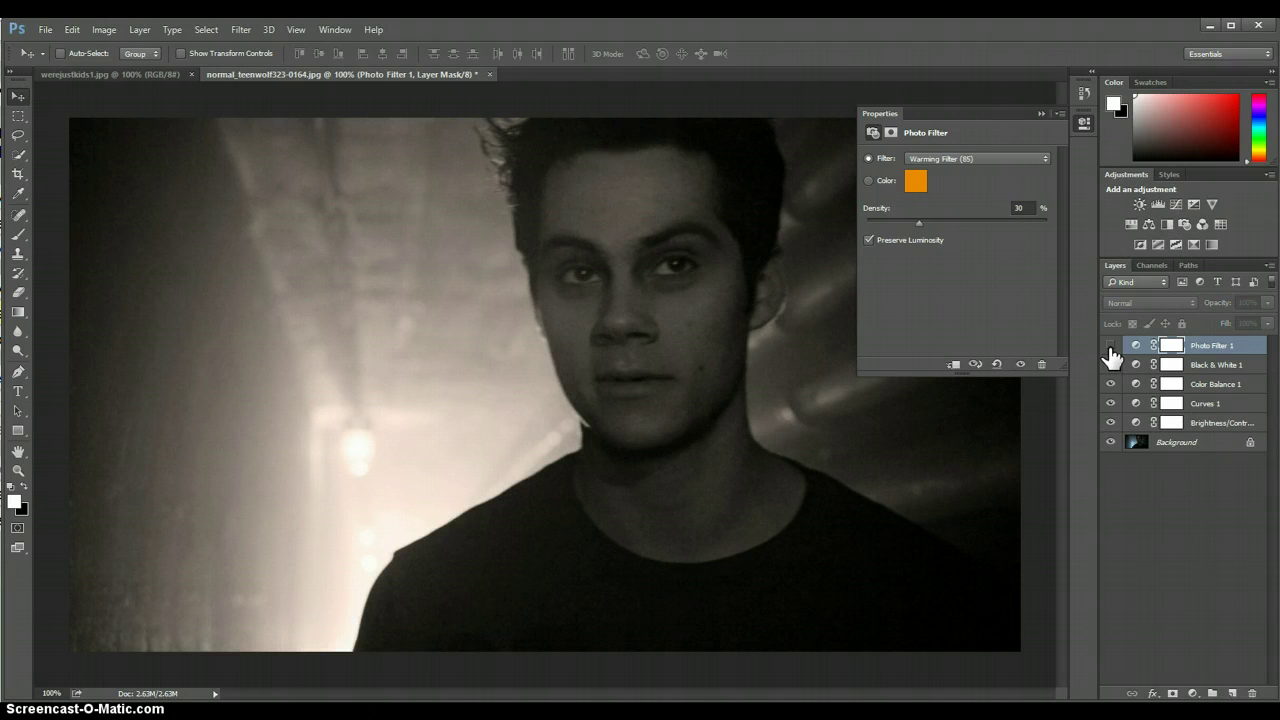
{"action": "left_click", "coordinate": [1055, 113]}
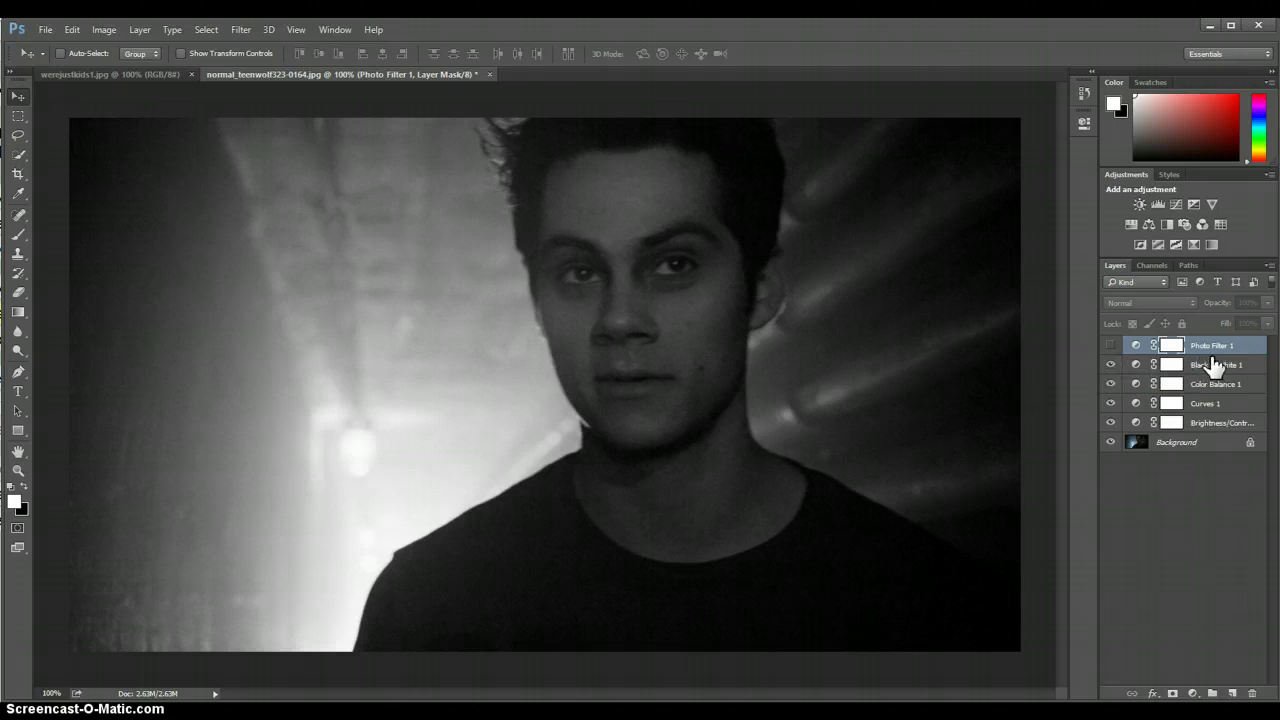
Step: Compare the effects of the Photo Filter, Black & White, Color Balance and Curves layers by switching their visibility off and on
{"action": "left_click", "coordinate": [1111, 346]}
{"action": "left_click", "coordinate": [1111, 345]}
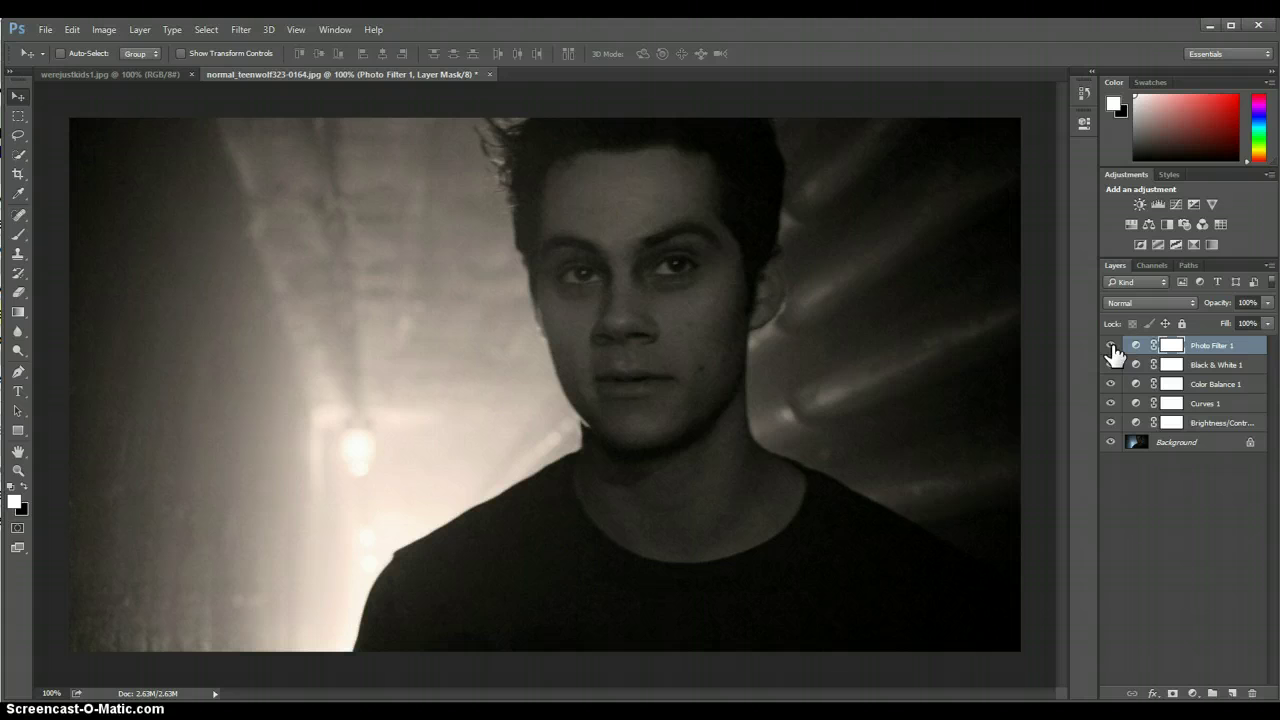
{"action": "left_click", "coordinate": [1111, 346]}
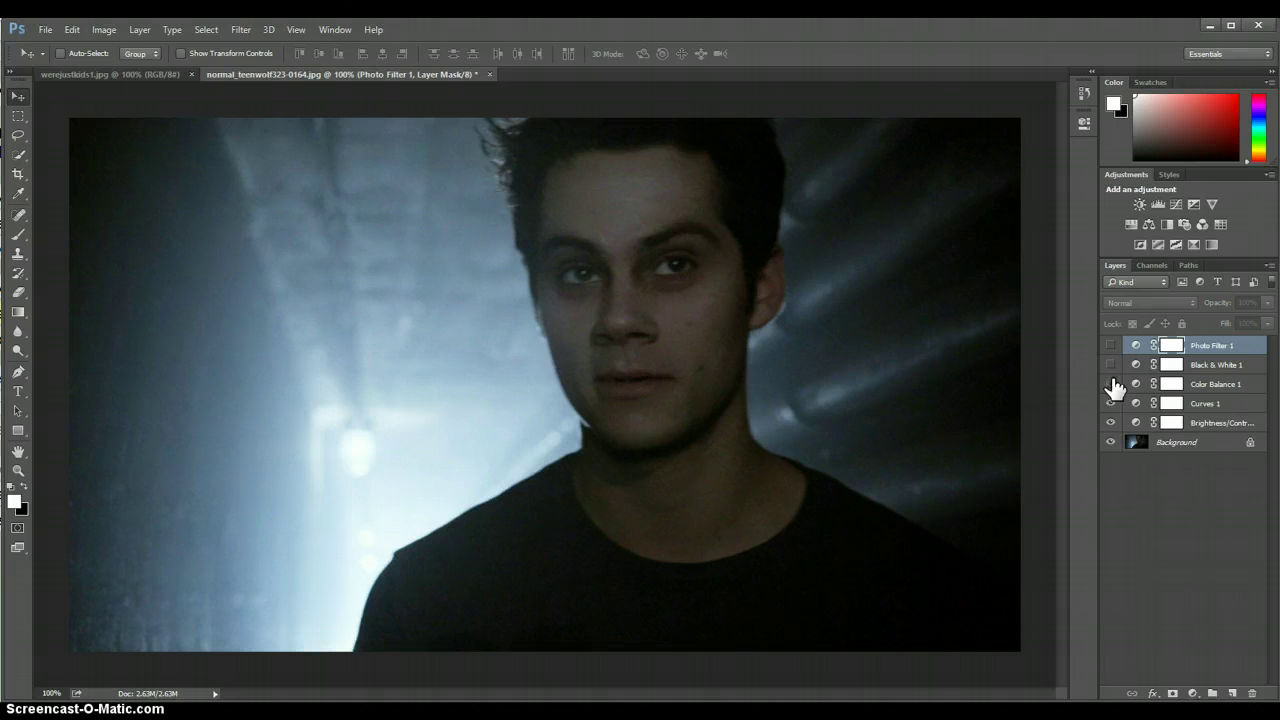
{"action": "left_click", "coordinate": [1111, 403]}
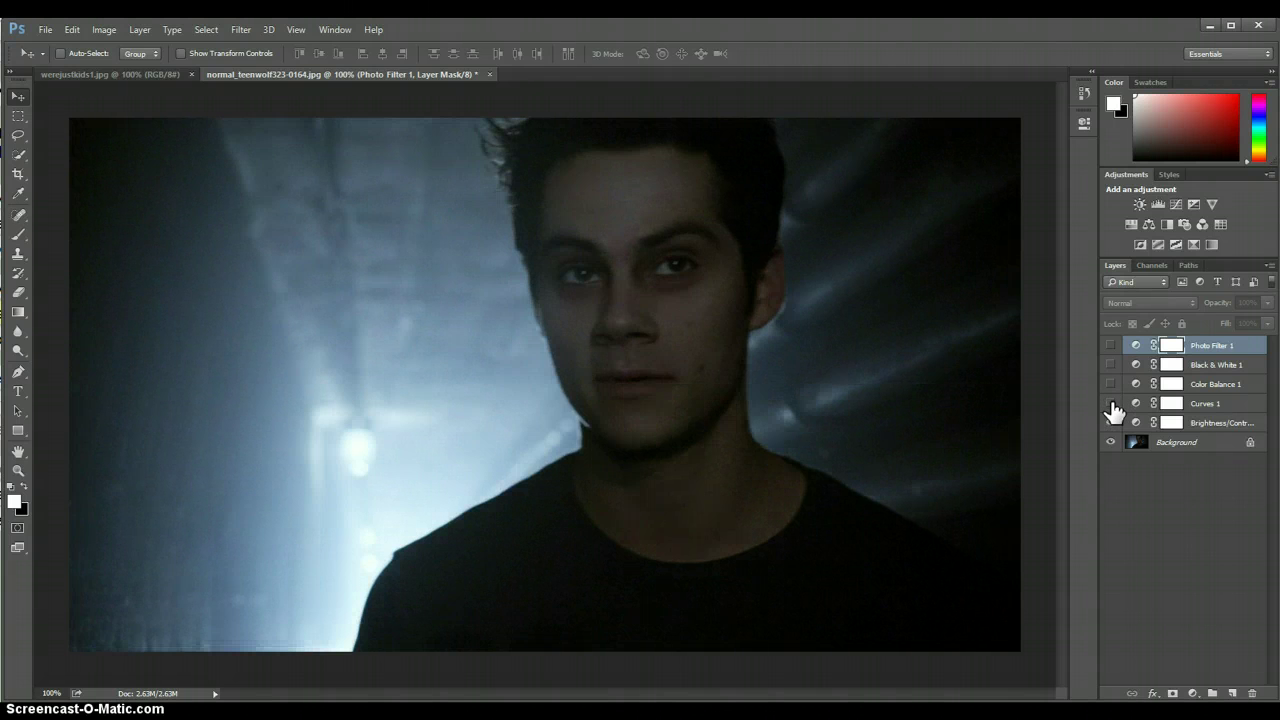
{"action": "left_click", "coordinate": [1110, 405]}
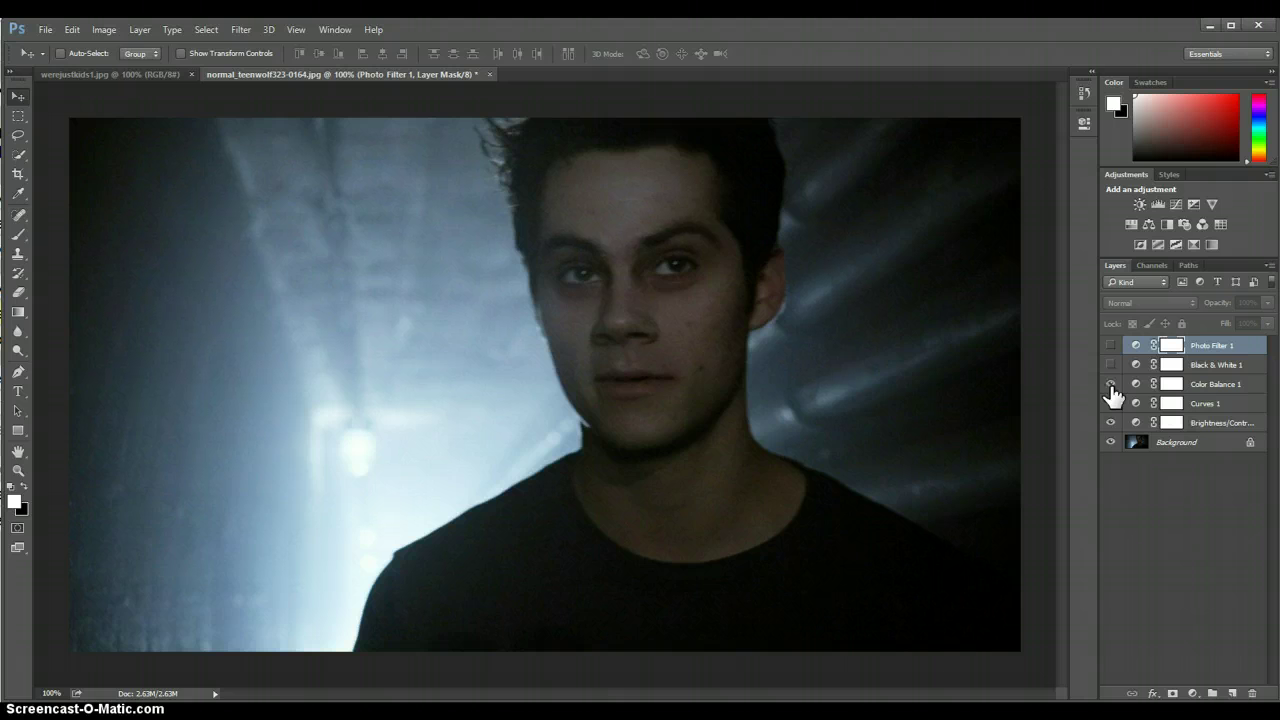
{"action": "left_click", "coordinate": [1110, 384]}
{"action": "left_click", "coordinate": [1110, 364]}
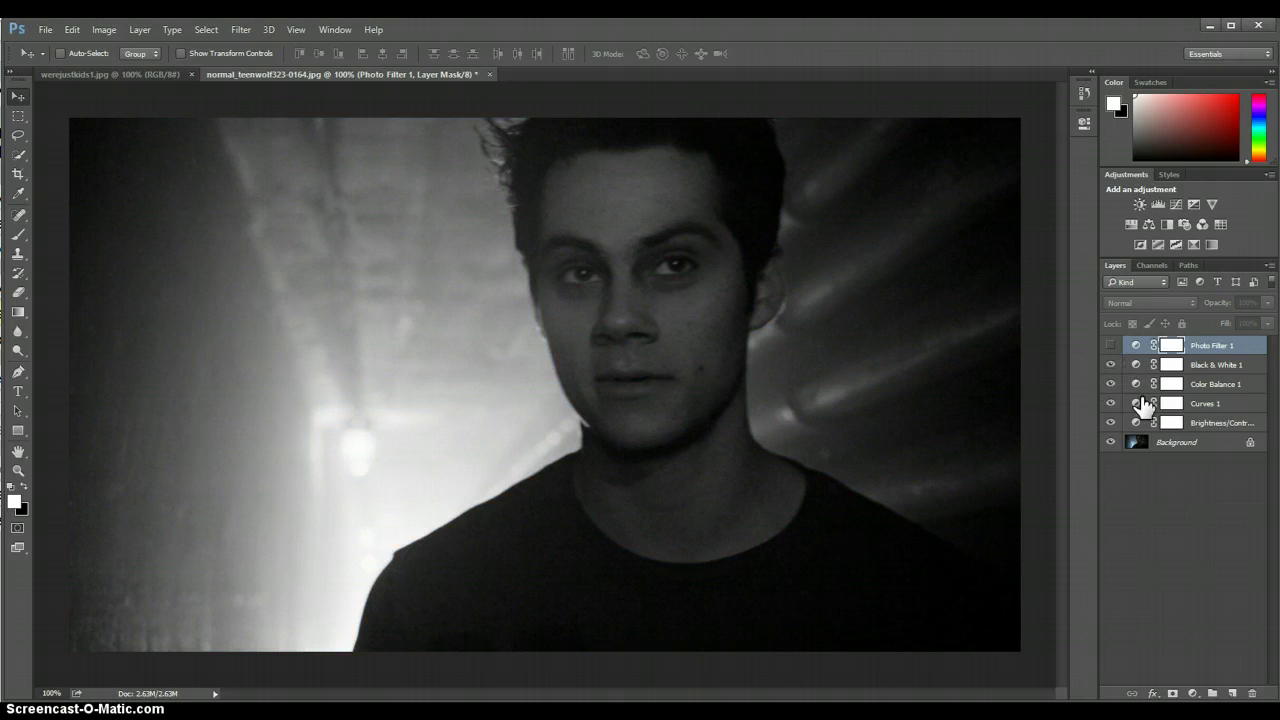
Step: Delete the Photo Filter layer and hide the Black & White layer, making Curves 1 the active layer
{"action": "left_click_drag", "start_coordinate": [1210, 350], "coordinate": [1252, 693]}
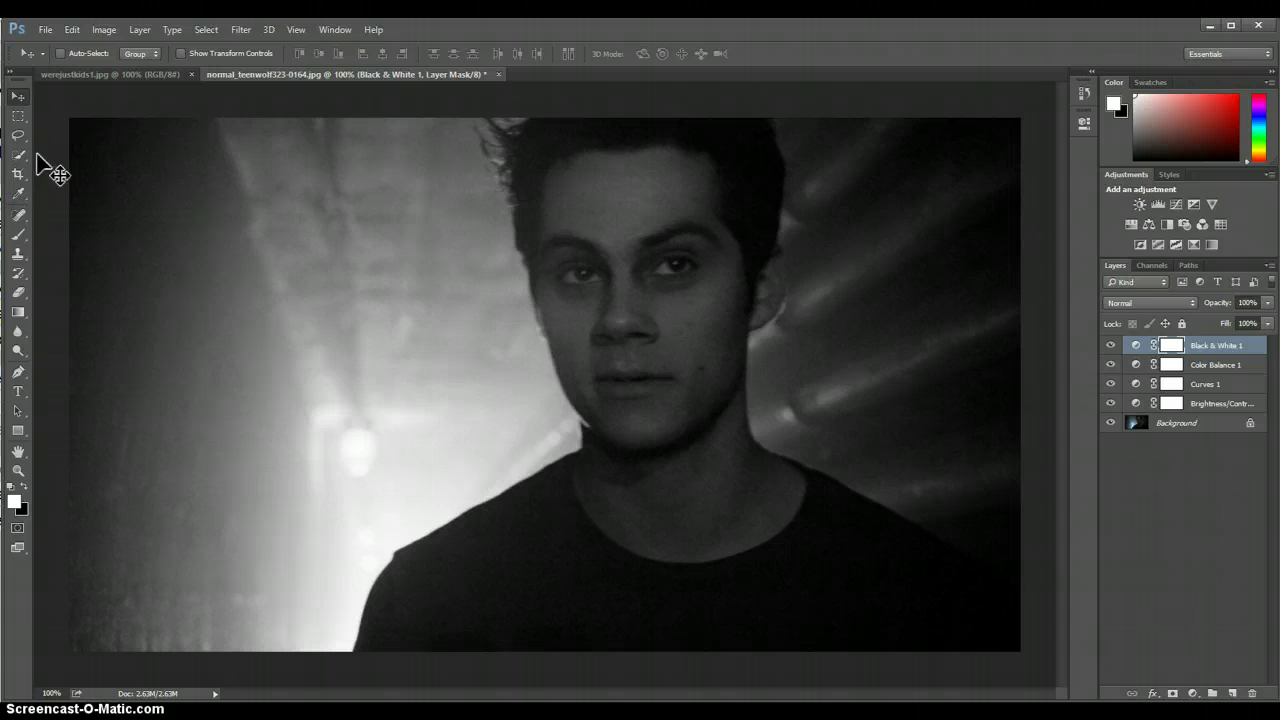
{"action": "left_click", "coordinate": [1200, 384]}
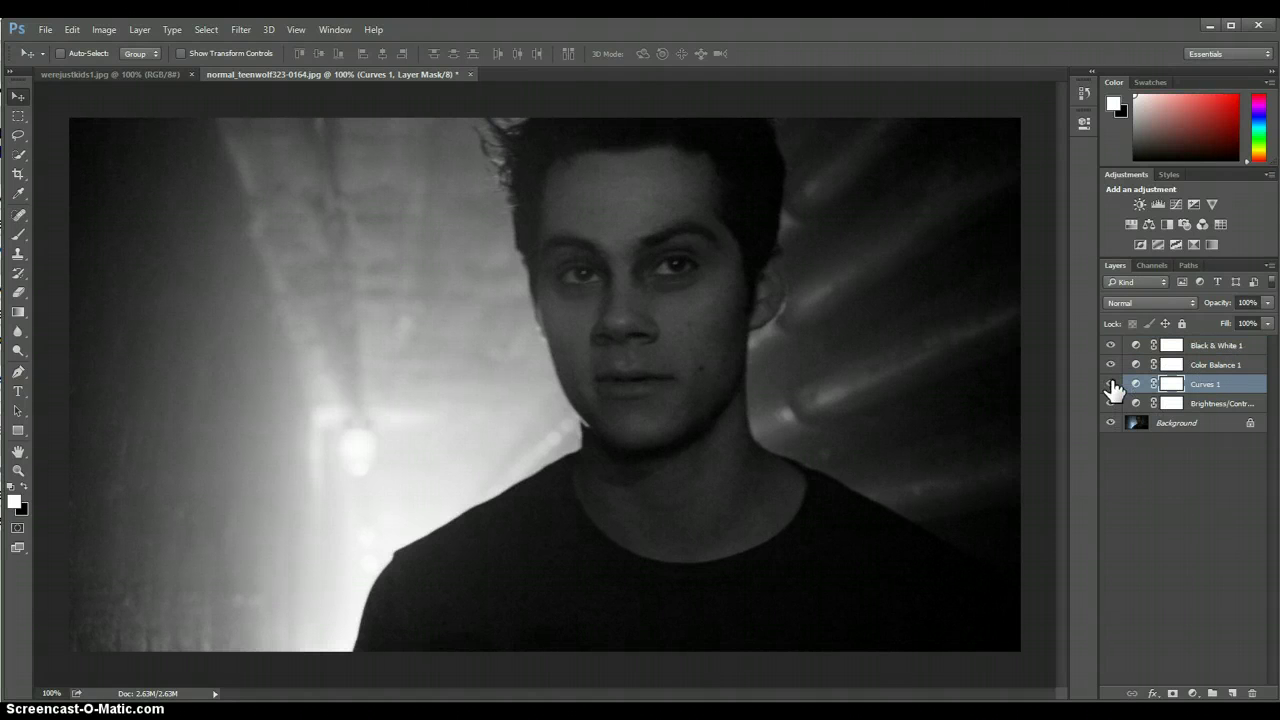
{"action": "left_click", "coordinate": [1110, 346]}
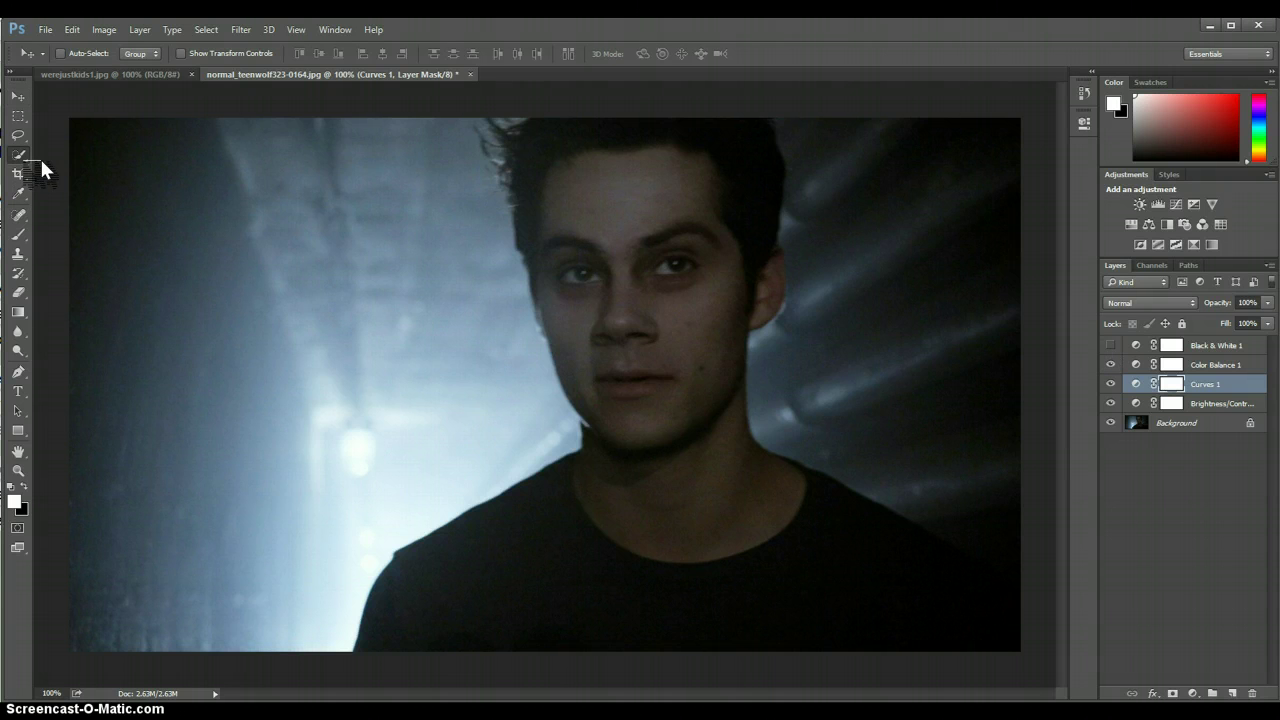
Step: Select the man's shirt, face and hair with the Quick Selection tool
{"action": "left_click_drag", "start_coordinate": [18, 154], "coordinate": [66, 152]}
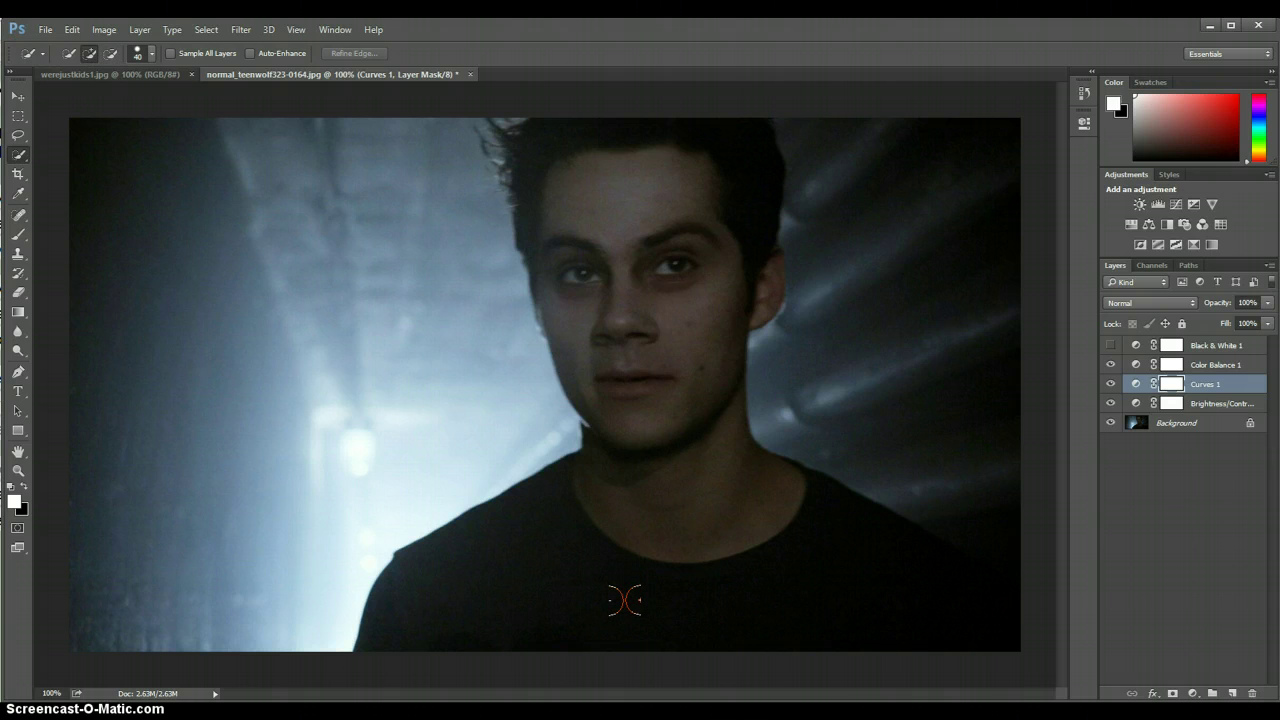
{"action": "mouse_move", "coordinate": [625, 600]}
{"action": "left_mouse_down"}
{"action": "mouse_move", "coordinate": [609, 591]}
{"action": "mouse_move", "coordinate": [914, 591]}
{"action": "mouse_move", "coordinate": [687, 503]}
{"action": "mouse_move", "coordinate": [655, 430]}
{"action": "mouse_move", "coordinate": [636, 292]}
{"action": "mouse_move", "coordinate": [603, 221]}
{"action": "left_mouse_up"}
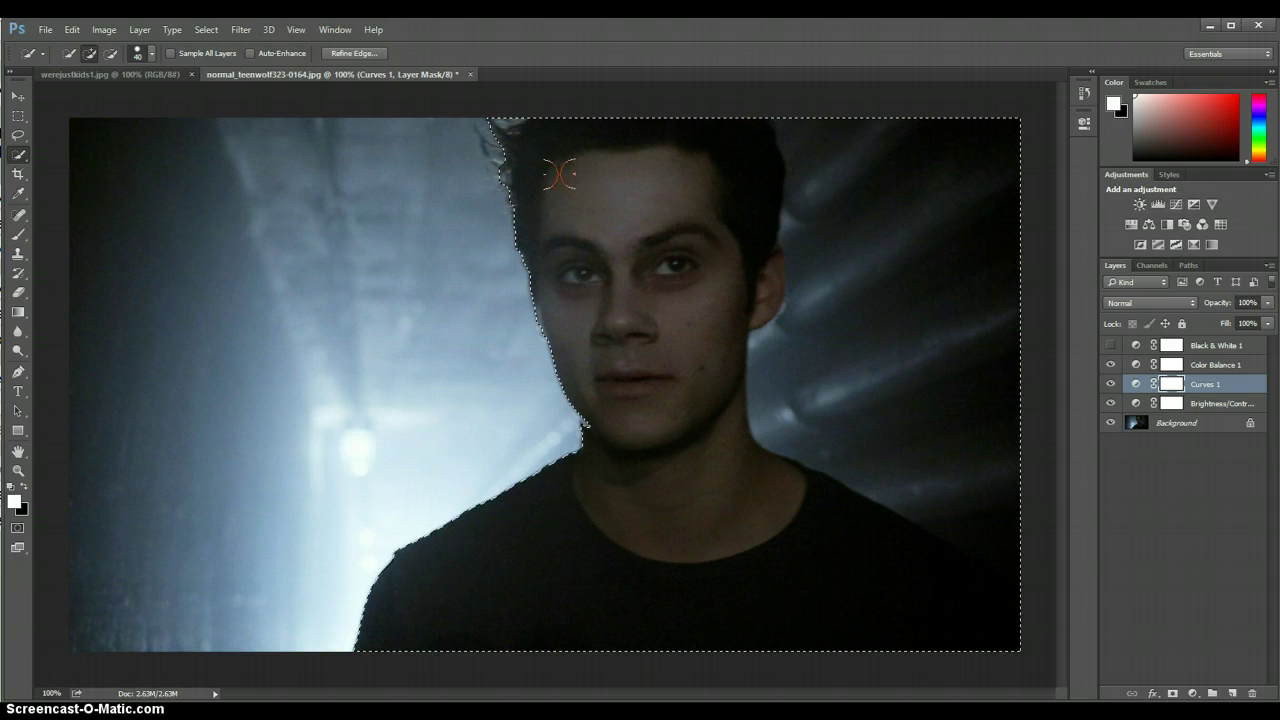
Step: Subtract the dark background beside the man from the selection and add back the missing part of his shoulder
{"action": "left_click", "coordinate": [127, 50]}
{"action": "left_click_drag", "start_coordinate": [869, 150], "coordinate": [923, 214]}
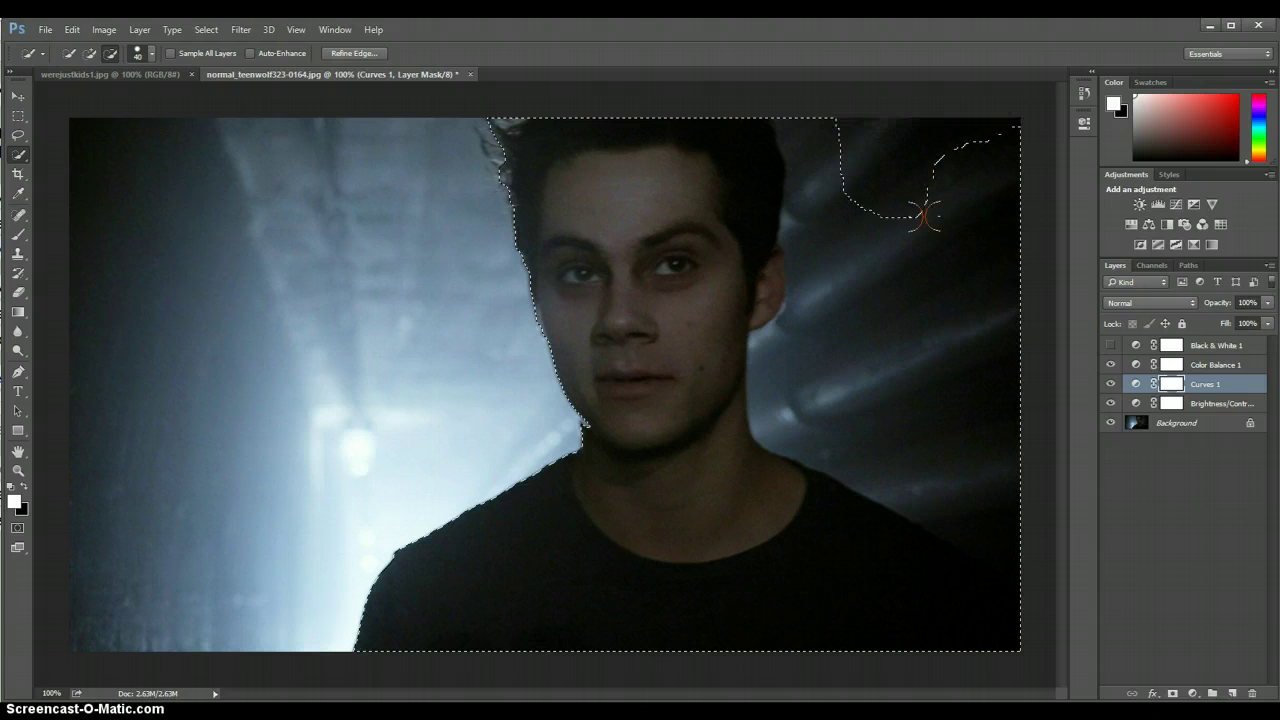
{"action": "left_click", "coordinate": [900, 284]}
{"action": "left_click_drag", "start_coordinate": [998, 545], "coordinate": [1007, 626]}
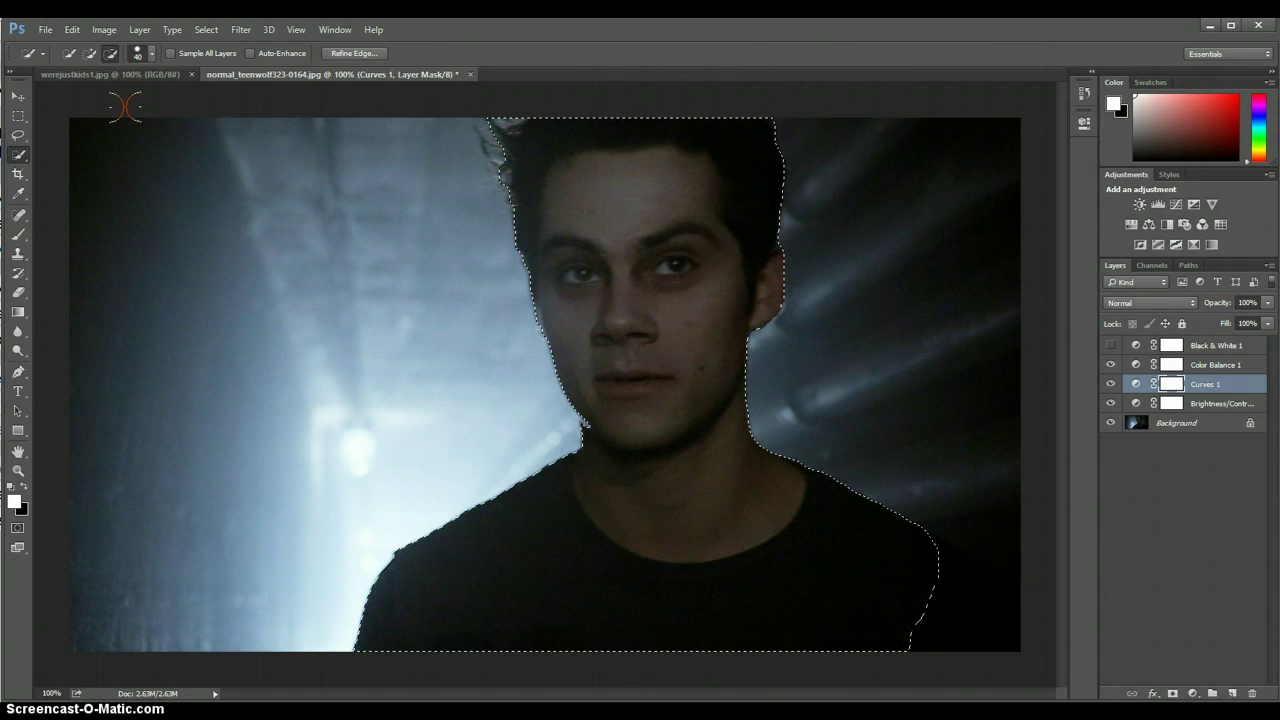
{"action": "left_click", "coordinate": [89, 53]}
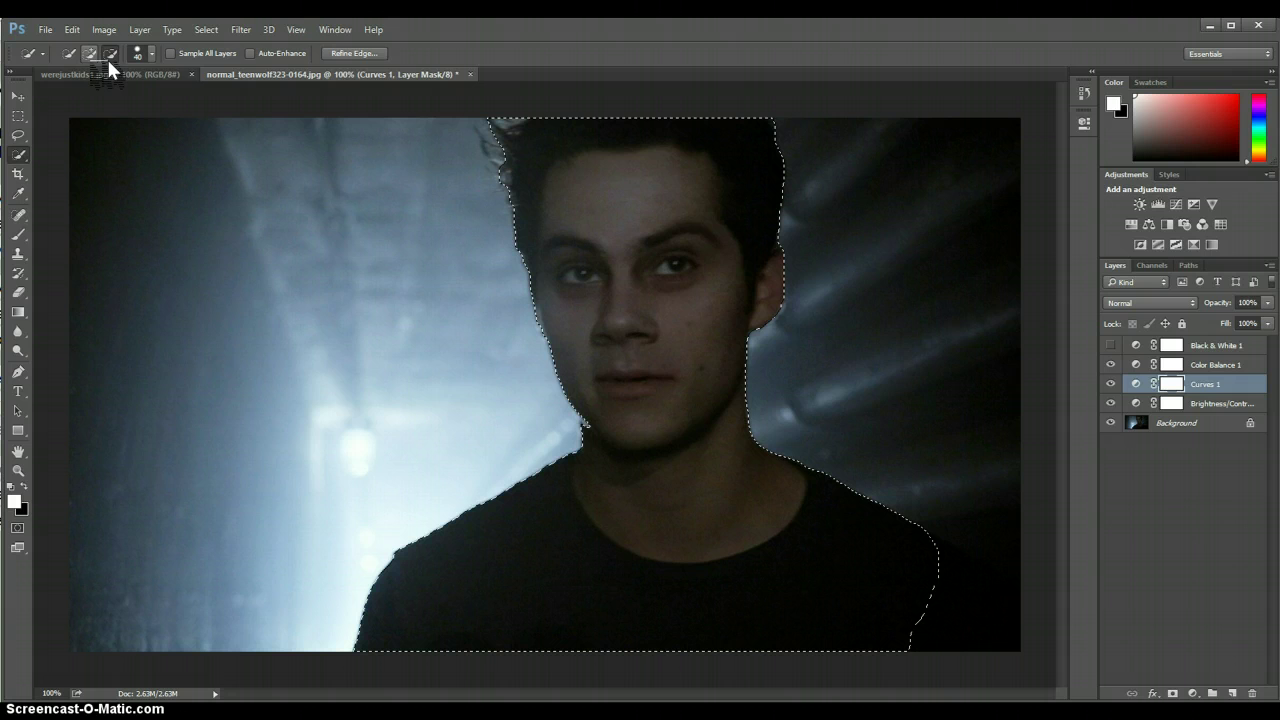
{"action": "left_click", "coordinate": [934, 599]}
Step: Open Refine Edge for the man's selection, keep the output as Selection, and enable Smart Radius with a 1.6 px radius
{"action": "left_click", "coordinate": [365, 54]}
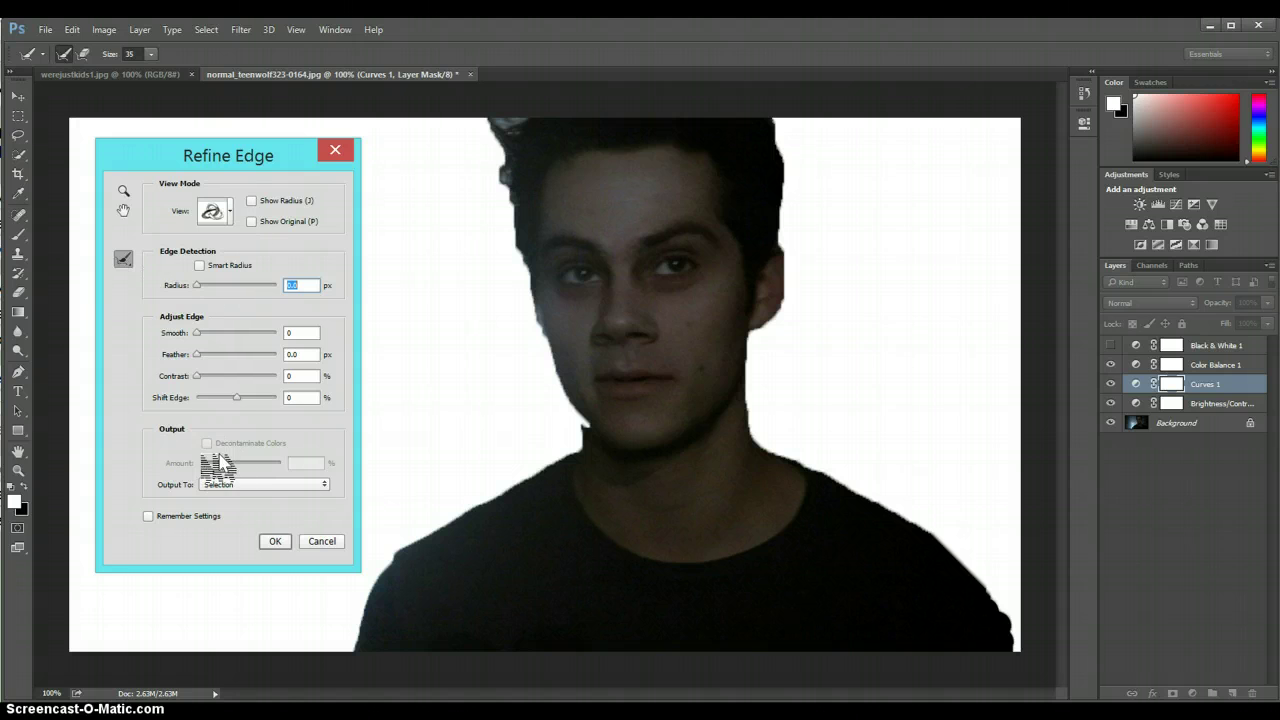
{"action": "left_click", "coordinate": [238, 486]}
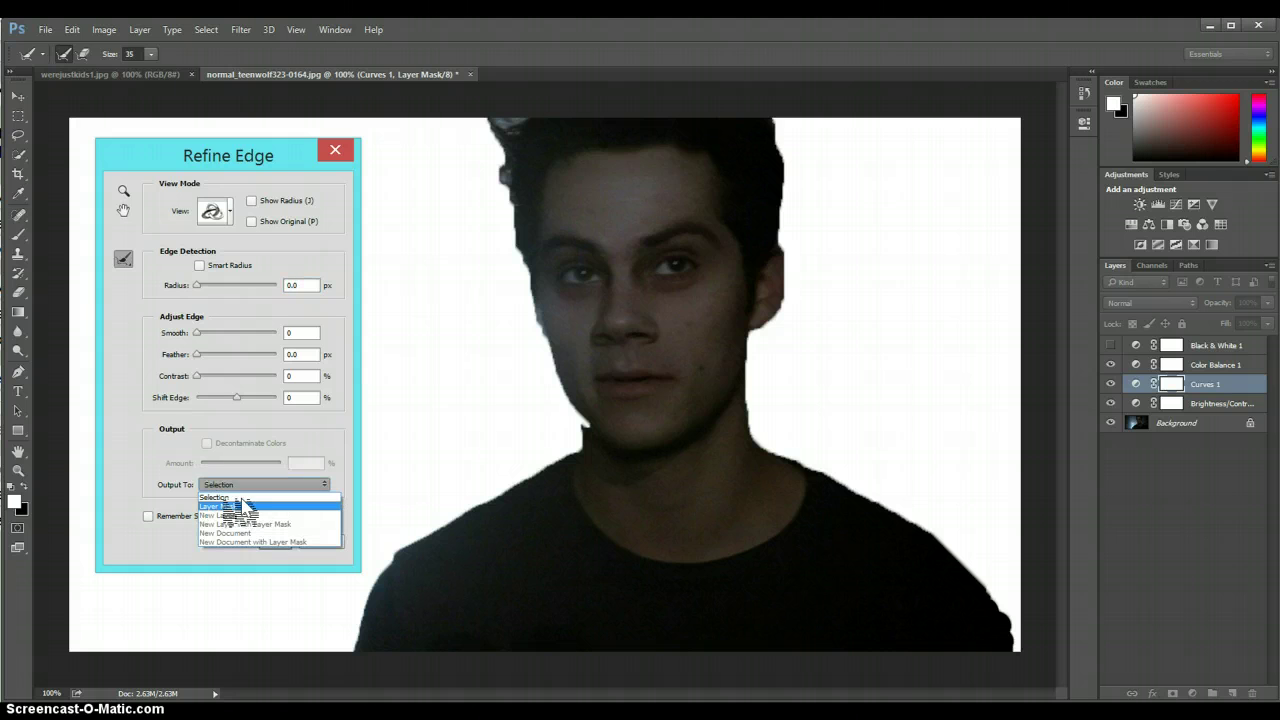
{"action": "left_click", "coordinate": [238, 498]}
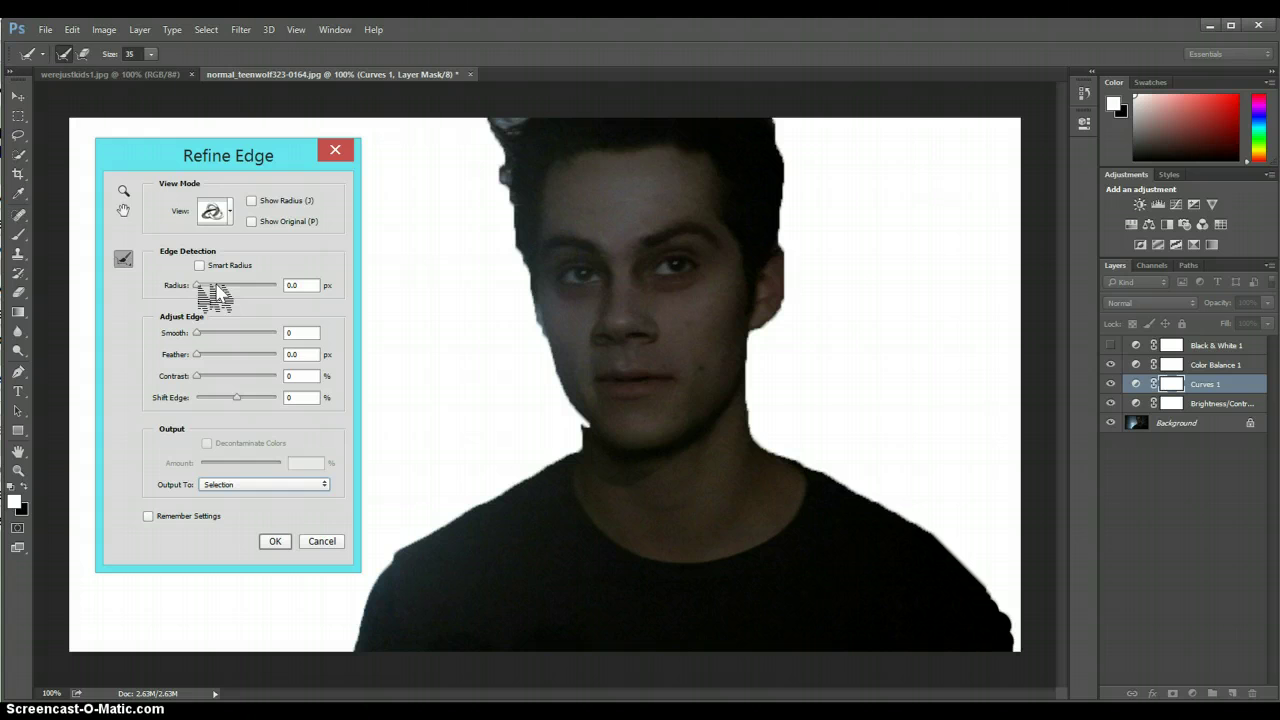
{"action": "left_click_drag", "start_coordinate": [213, 293], "coordinate": [236, 293]}
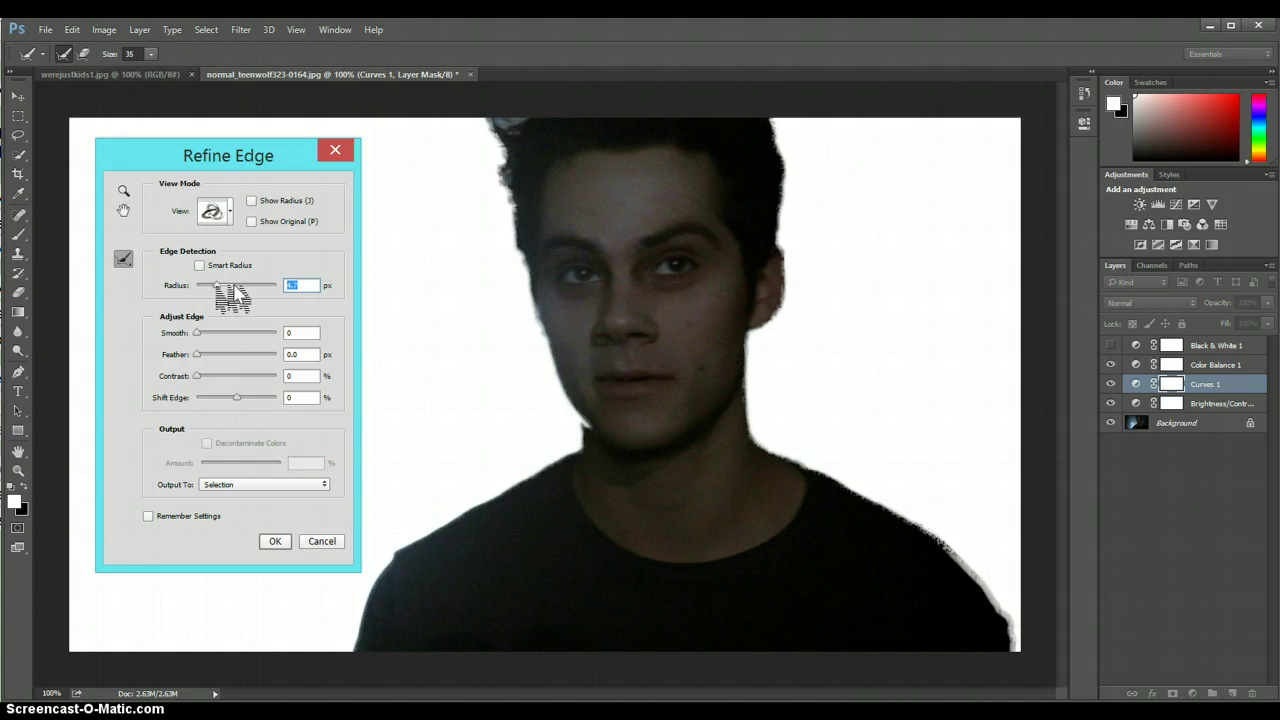
{"action": "left_click", "coordinate": [201, 266]}
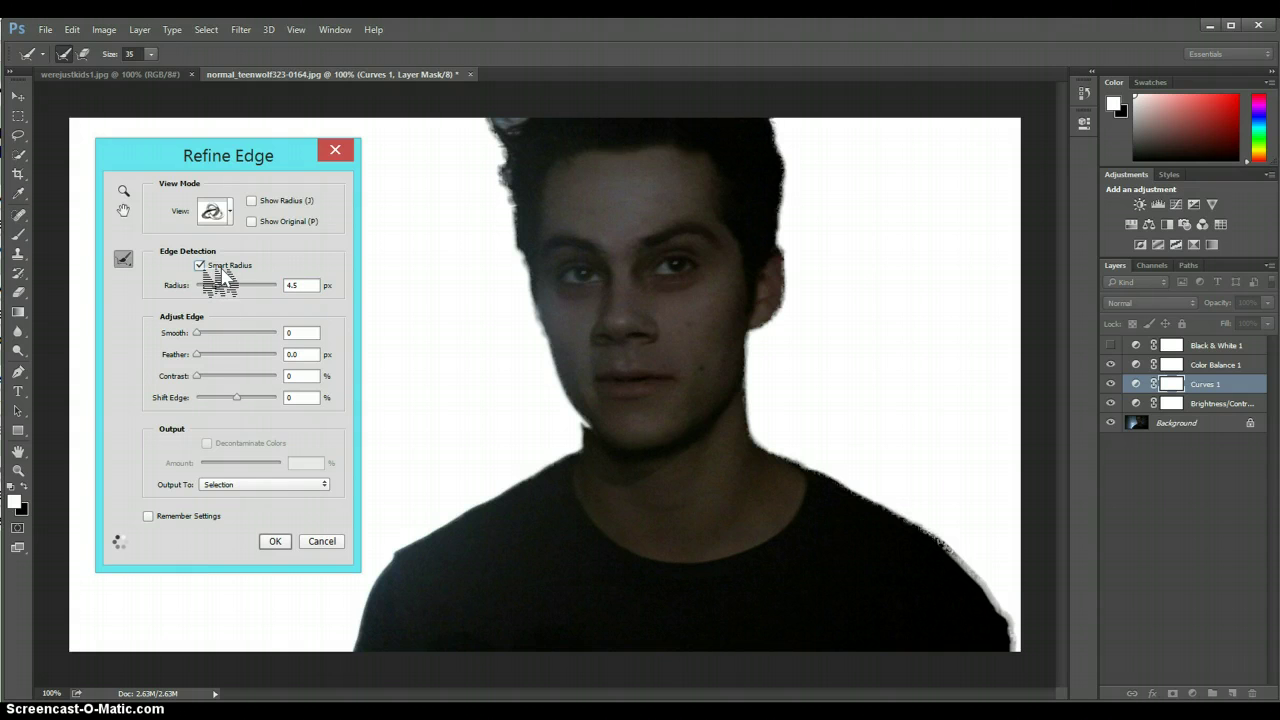
{"action": "mouse_move", "coordinate": [215, 285]}
{"action": "left_mouse_down"}
{"action": "mouse_move", "coordinate": [203, 285]}
{"action": "mouse_move", "coordinate": [231, 288]}
{"action": "left_mouse_up"}
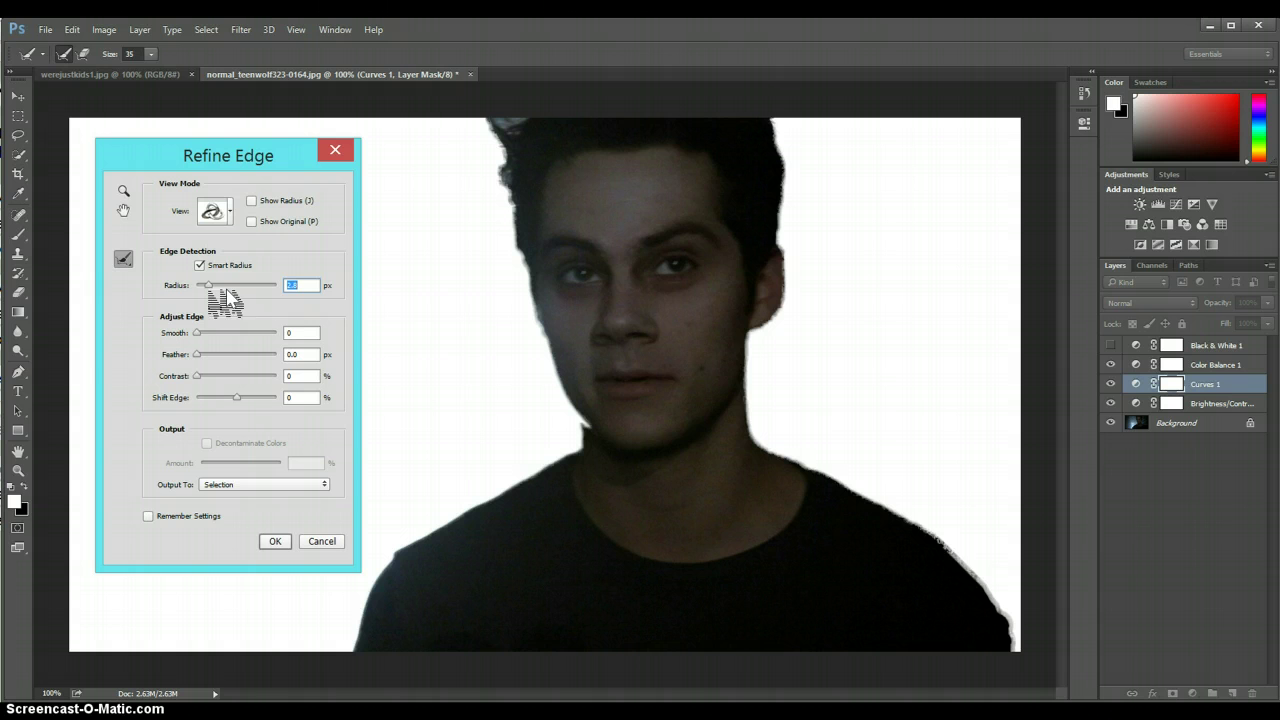
{"action": "left_click_drag", "start_coordinate": [228, 290], "coordinate": [233, 291]}
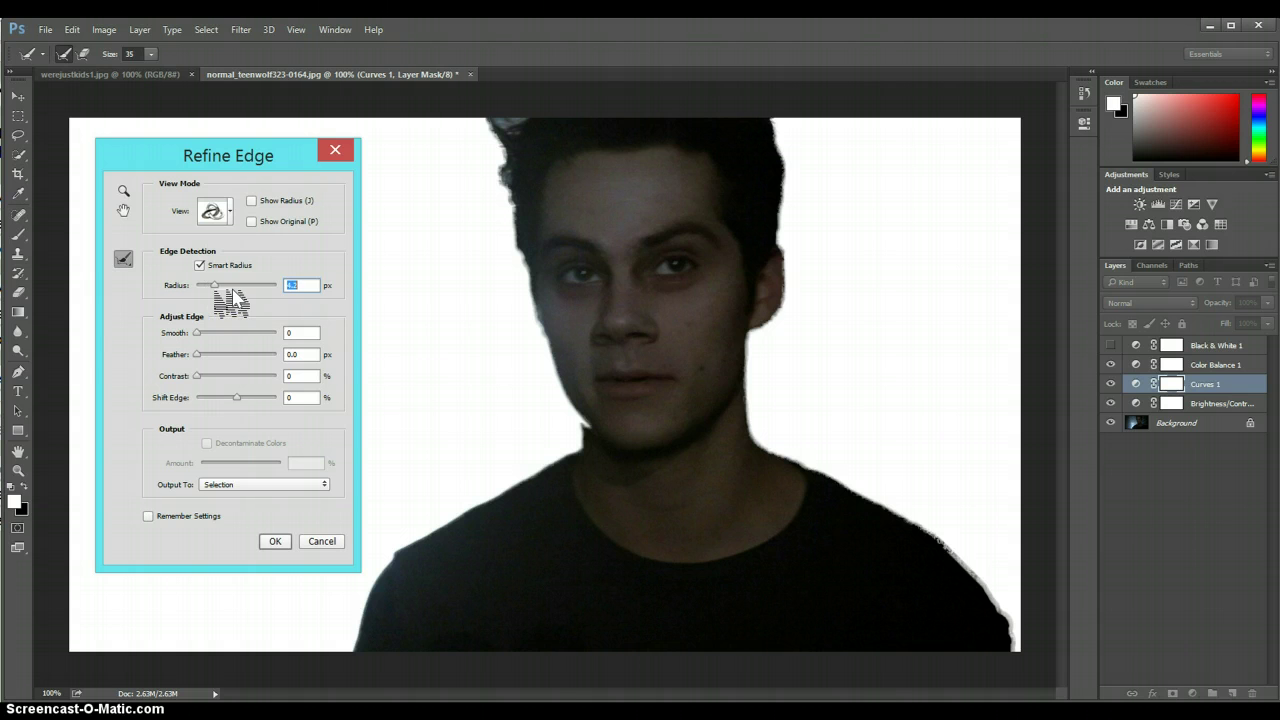
{"action": "type", "text": "3.5"}
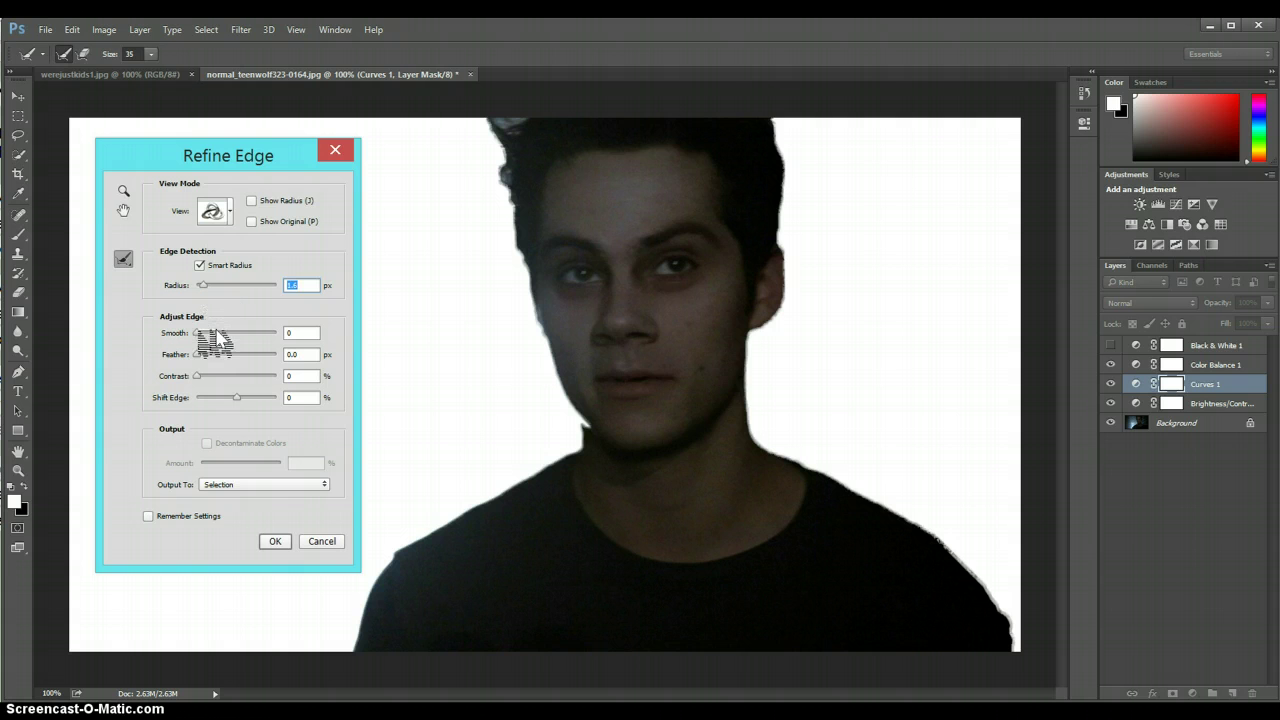
Step: Set Smooth to 25 and Shift Edge to -51%, and brush along both sides of the man's hair to refine its edge
{"action": "left_click_drag", "start_coordinate": [210, 333], "coordinate": [228, 335]}
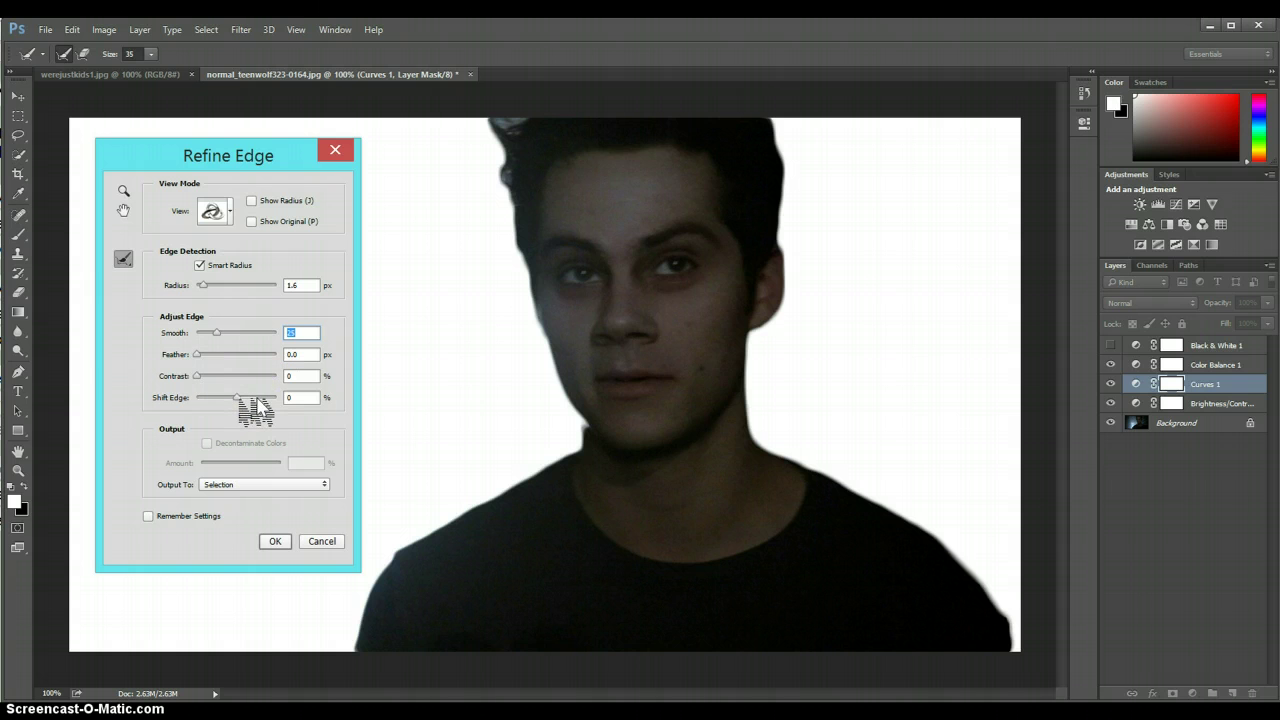
{"action": "left_click_drag", "start_coordinate": [236, 397], "coordinate": [268, 402]}
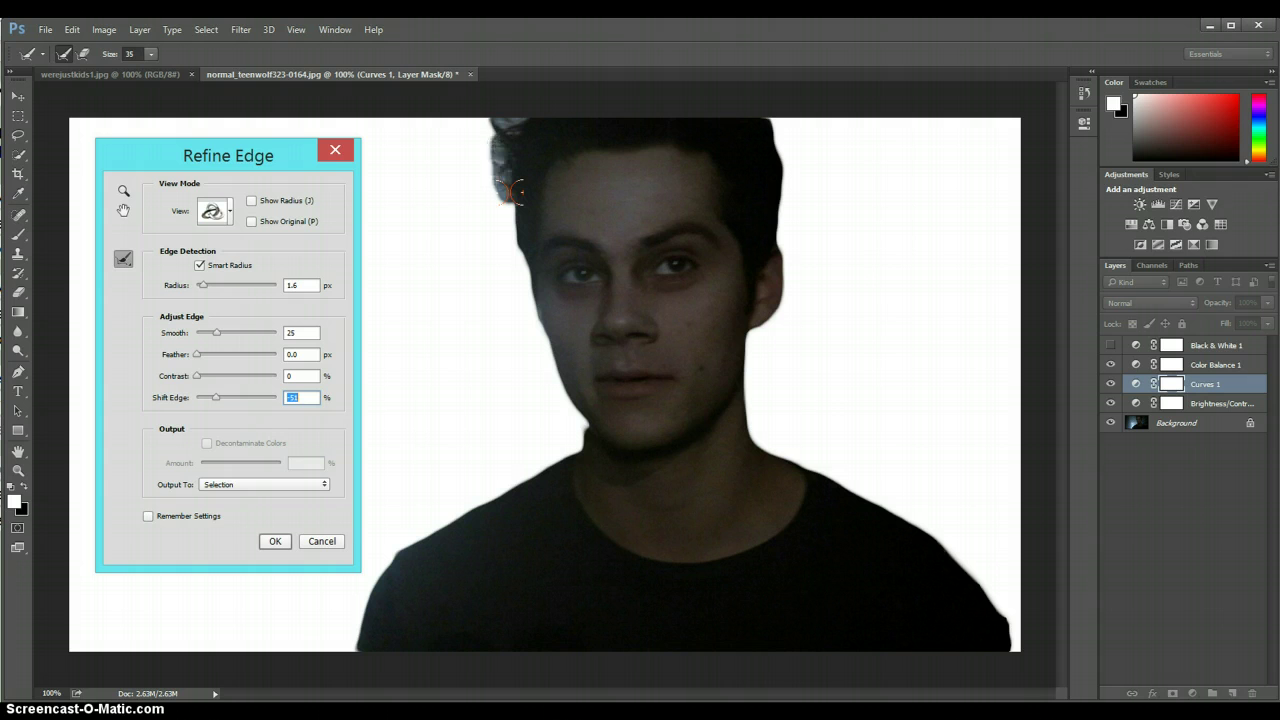
{"action": "left_click", "coordinate": [766, 122]}
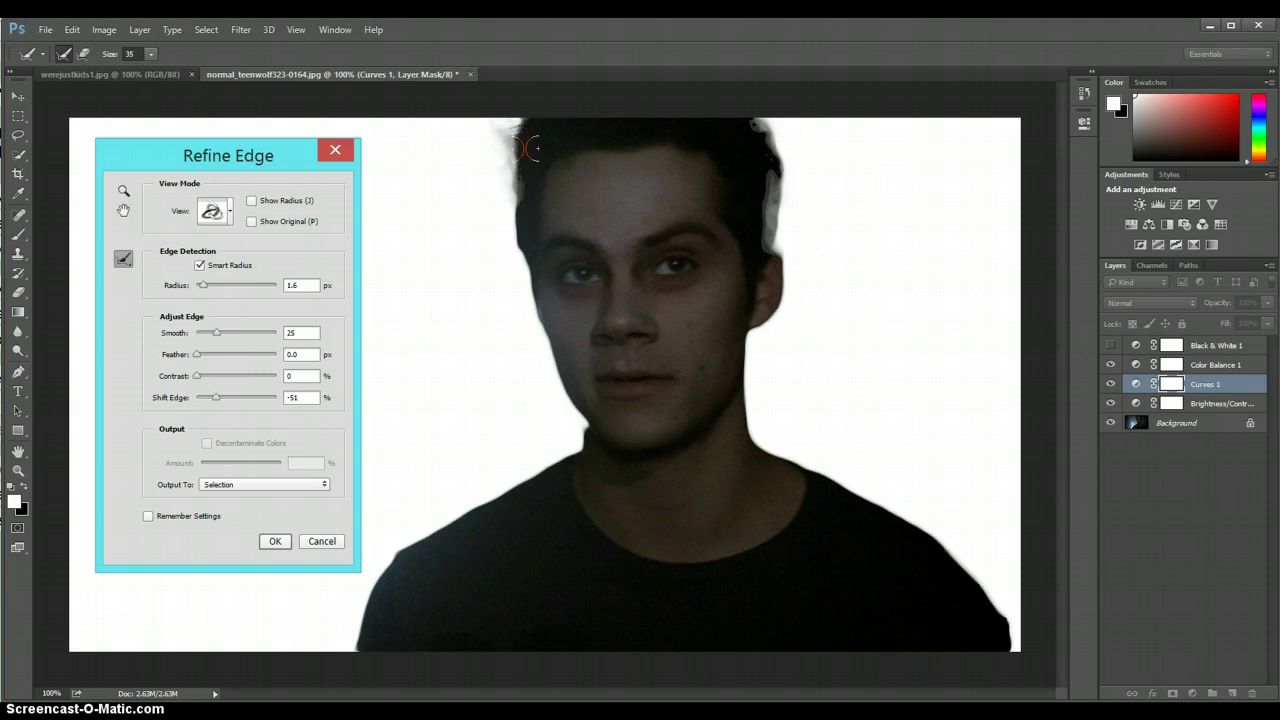
Step: Raise the edge Contrast to 27% and apply the refined edge to the selection
{"action": "left_click", "coordinate": [213, 377]}
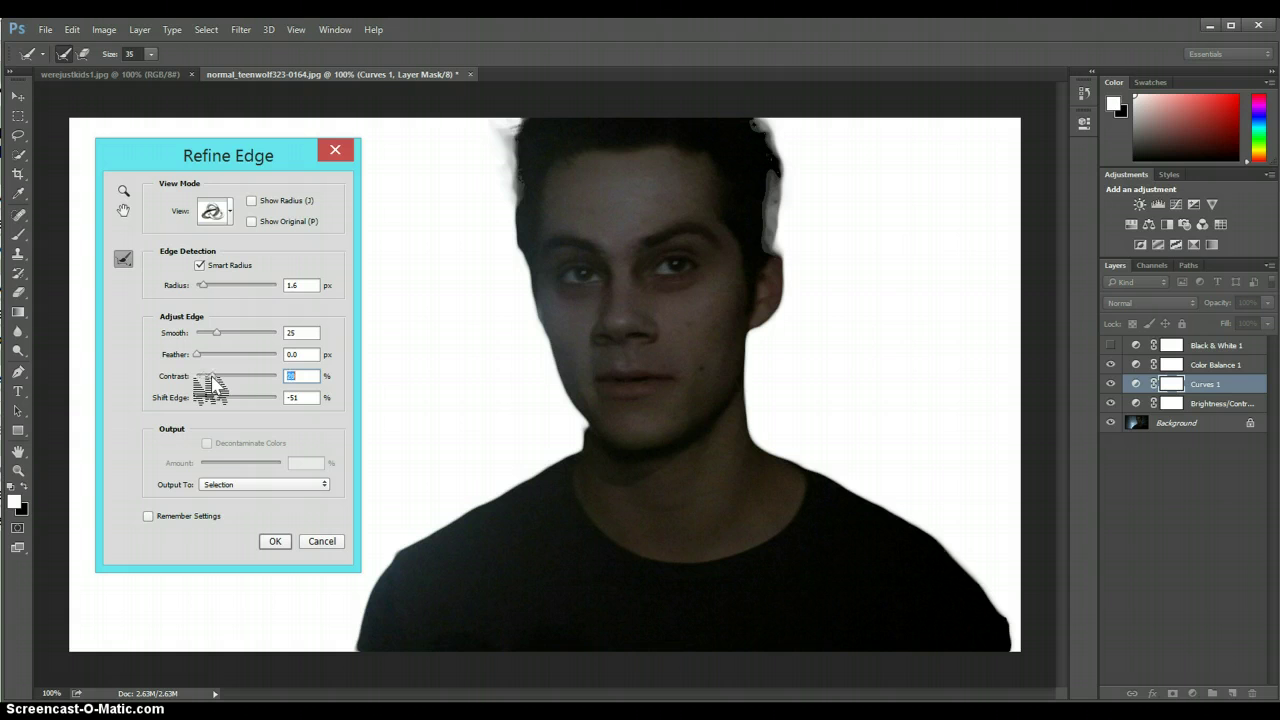
{"action": "left_click_drag", "start_coordinate": [211, 386], "coordinate": [228, 389]}
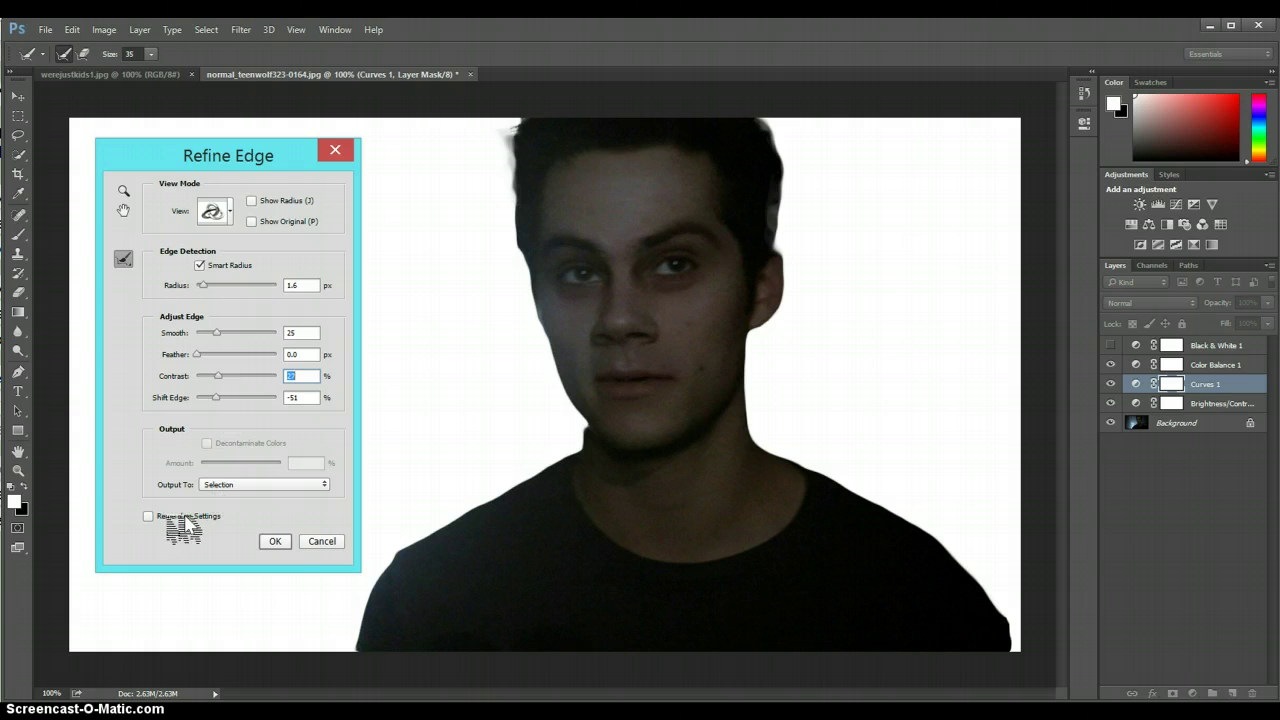
{"action": "left_click", "coordinate": [277, 540]}
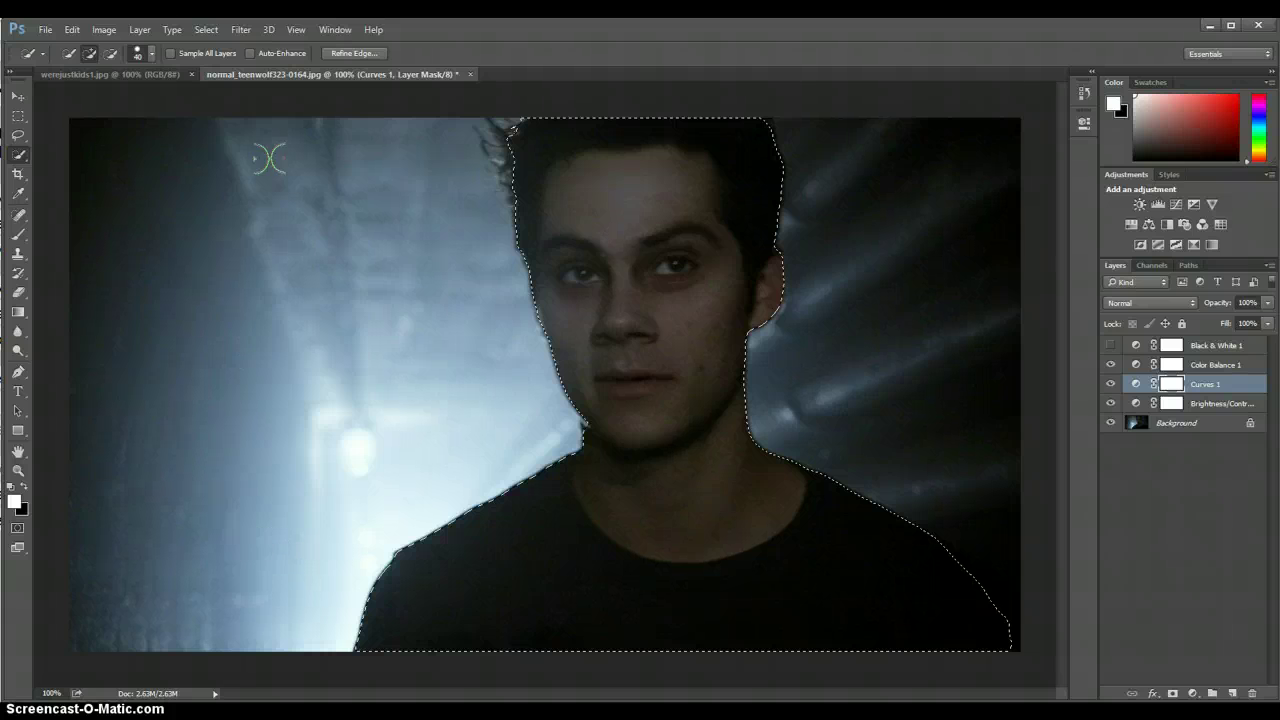
Step: Add an empty layer, place it between the Brightness/Contrast and Background layers, and make the Background layer active
{"action": "left_click", "coordinate": [1230, 694]}
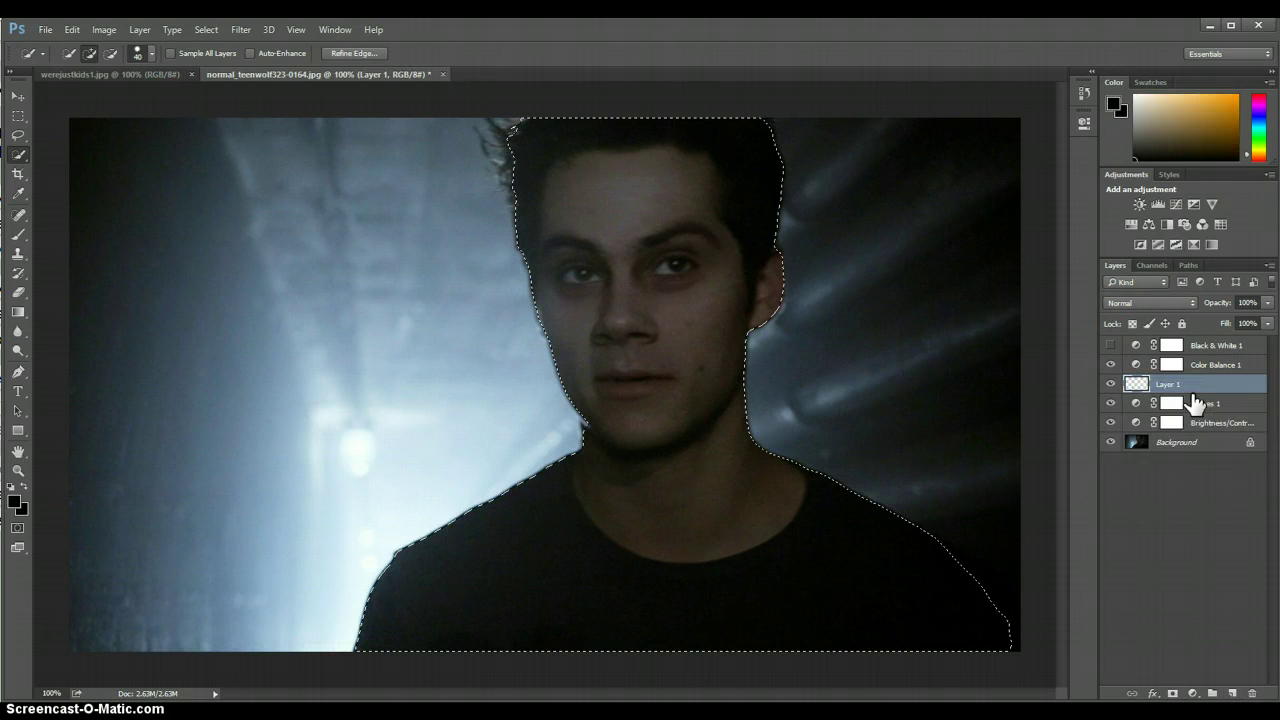
{"action": "left_click_drag", "start_coordinate": [1193, 400], "coordinate": [1200, 432]}
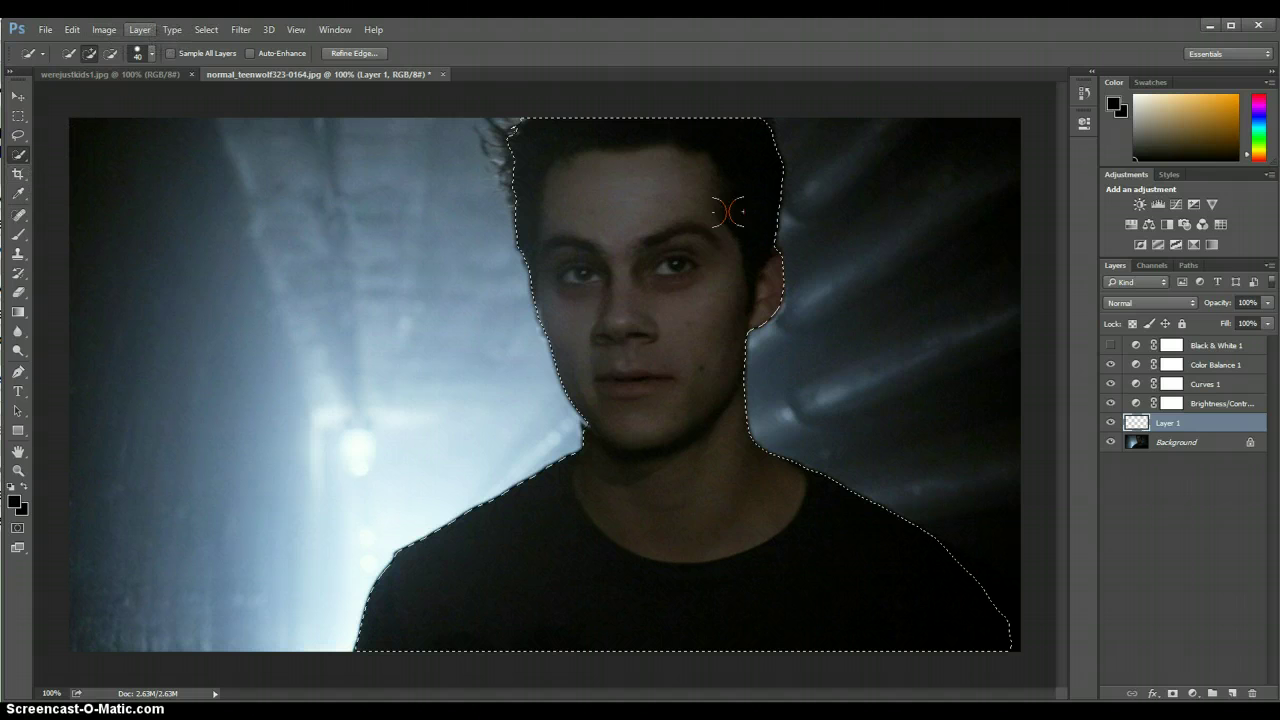
{"action": "left_click_drag", "start_coordinate": [1200, 450], "coordinate": [1212, 550]}
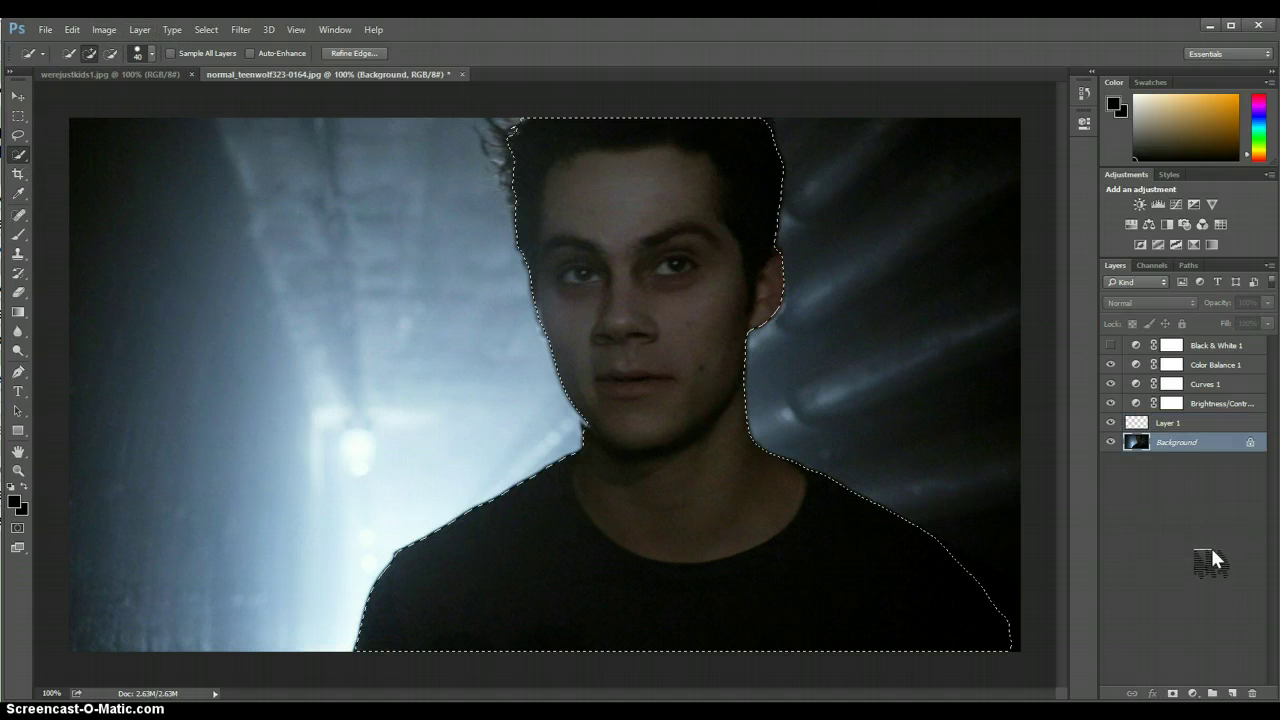
{"action": "left_click_drag", "start_coordinate": [1197, 455], "coordinate": [1180, 425]}
Step: Move the selected man to the left on the Background layer with the Move tool and deselect him
{"action": "key", "text": "alt"}
{"action": "left_click", "coordinate": [32, 96]}
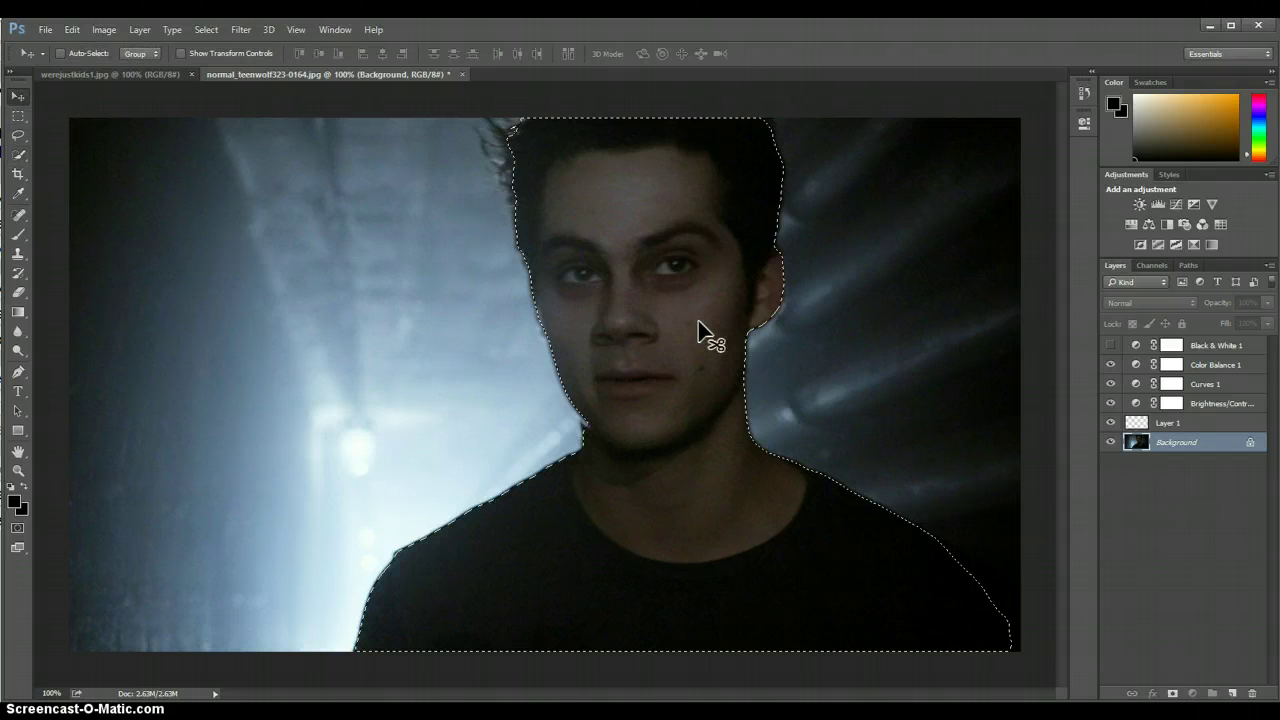
{"action": "left_click_drag", "start_coordinate": [709, 334], "coordinate": [547, 329]}
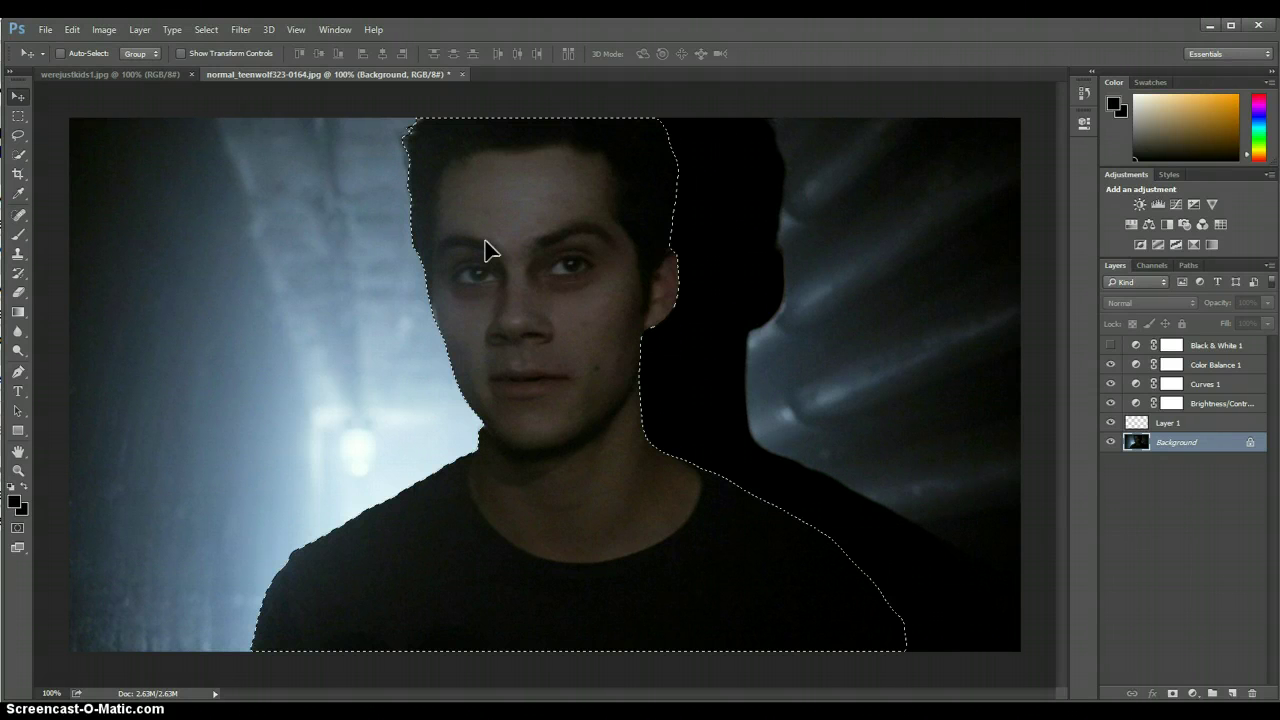
{"action": "left_click", "coordinate": [43, 52]}
{"action": "key", "text": "ctrl+d"}
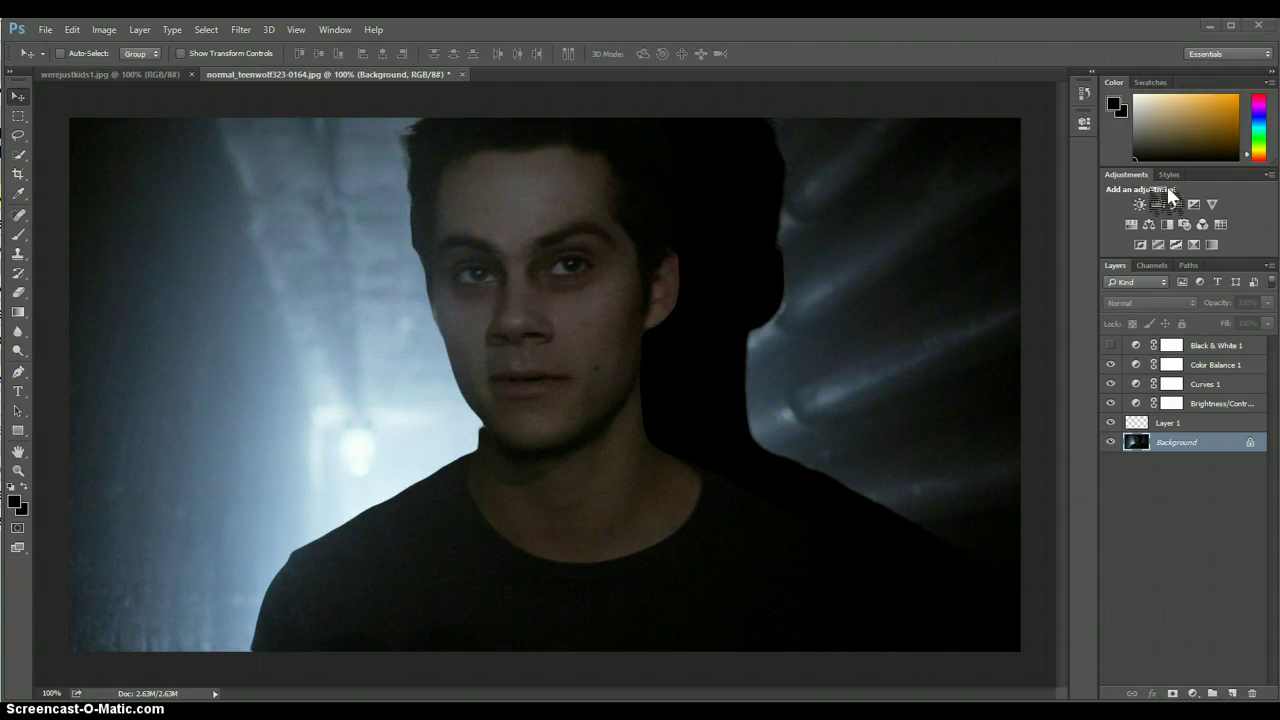